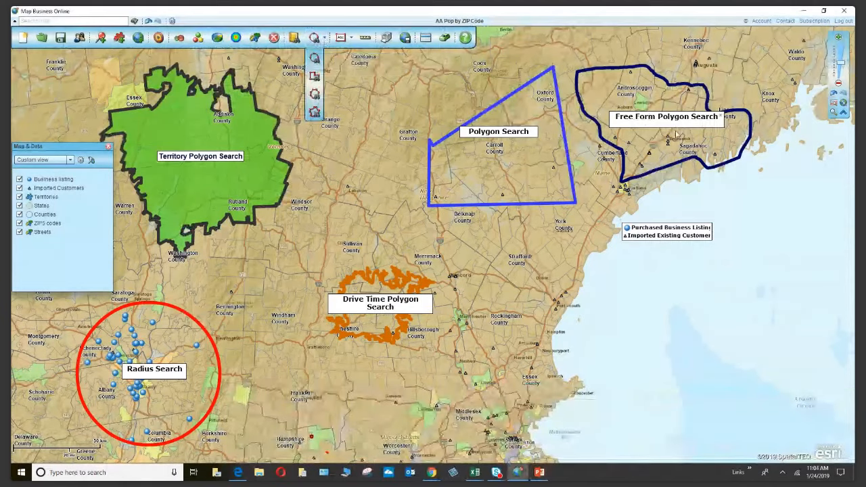
Show the Mikey Mart Sunoco info box from its blue marker inside the radius search circle.
mouse_move(530, 84)
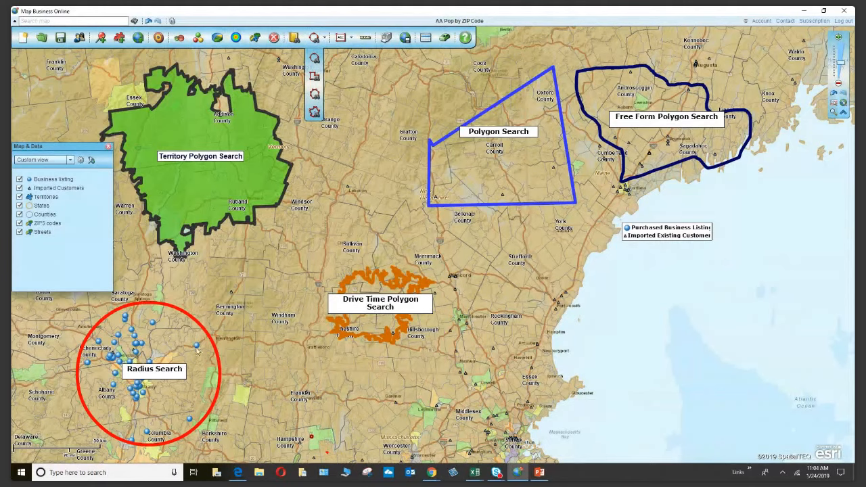
mouse_move(197, 347)
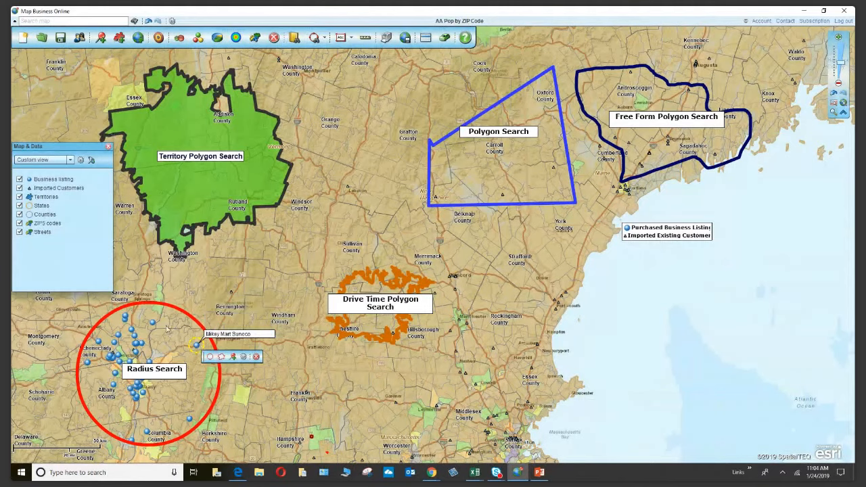
Open the Halfmoon Sunoco card, showing sales of 345,355 and 5 to 9 employees.
mouse_move(154, 325)
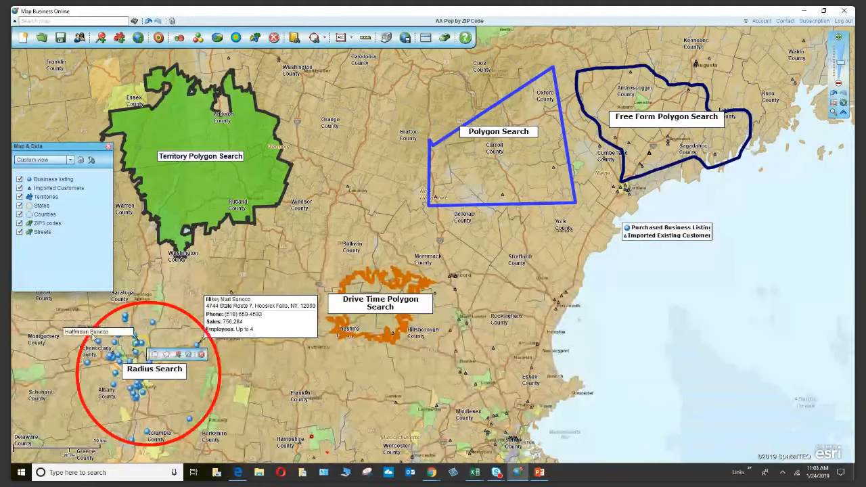
click(94, 337)
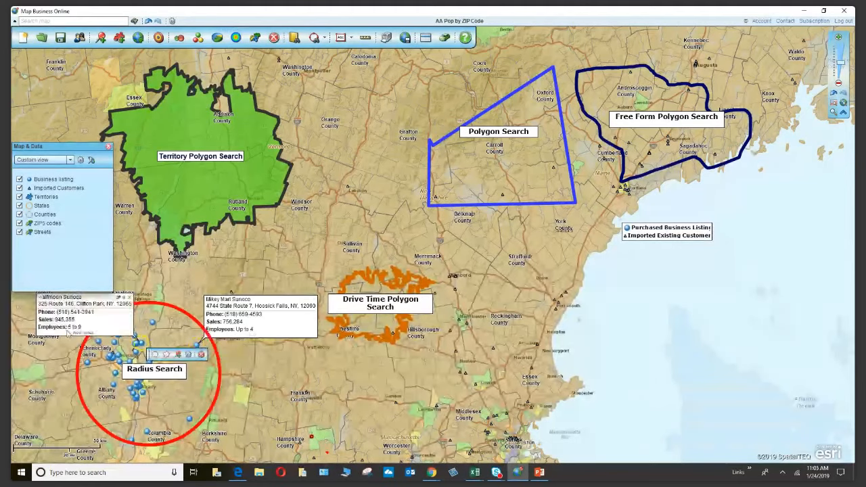
Open the data window, move it lower, and show the Business listing layer's 54 records.
click(426, 39)
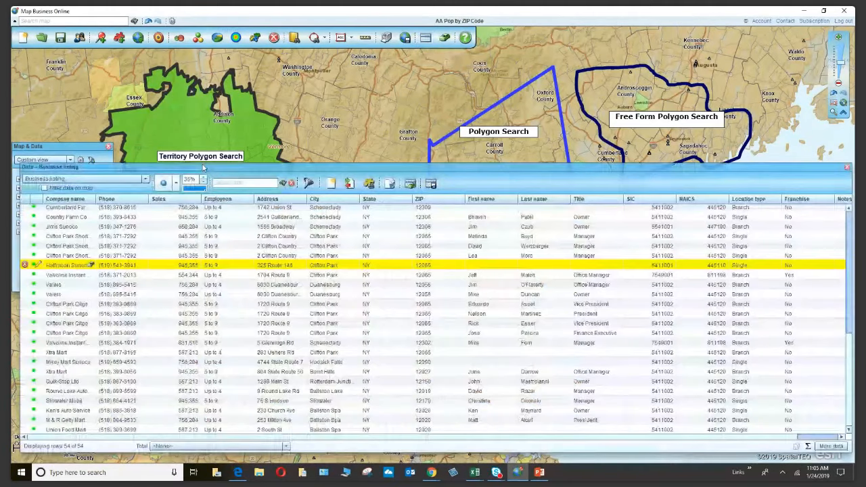
click(59, 180)
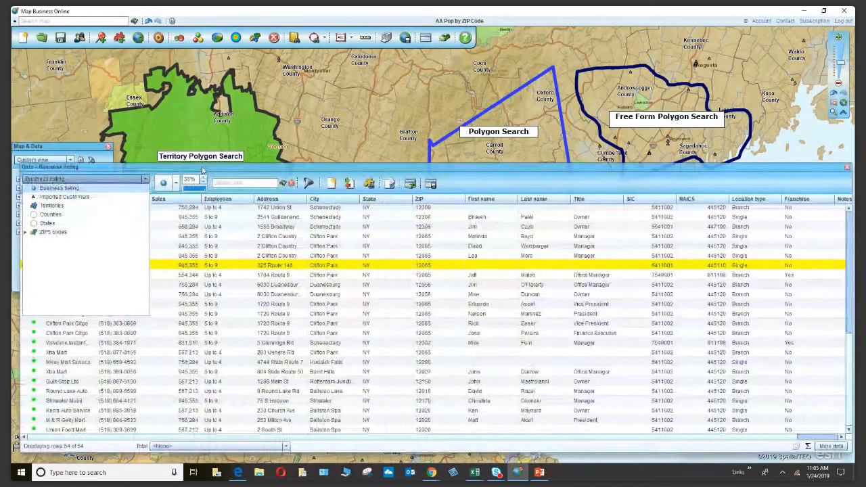
drag(201, 169, 210, 203)
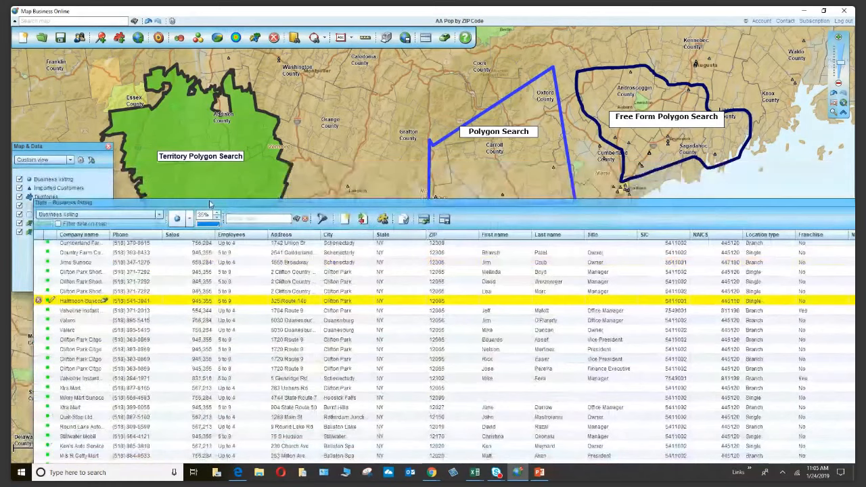
click(19, 178)
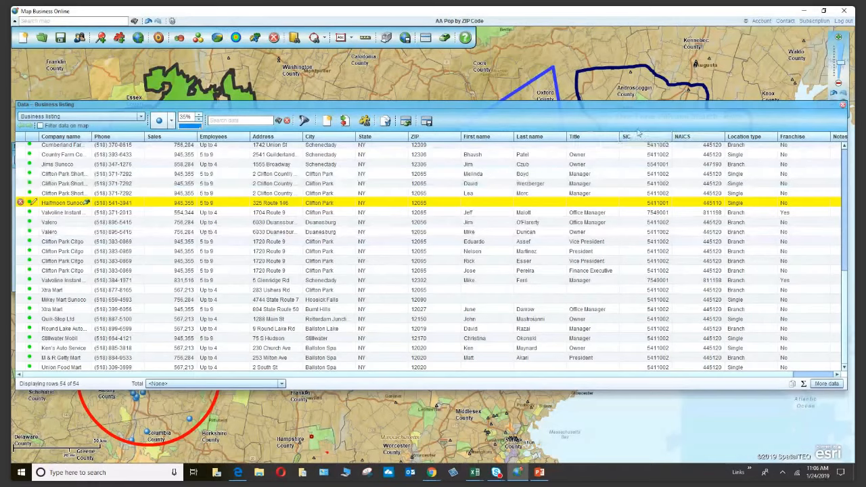
Point out the NAICS and Location type columns, then review and close the Export options.
click(682, 138)
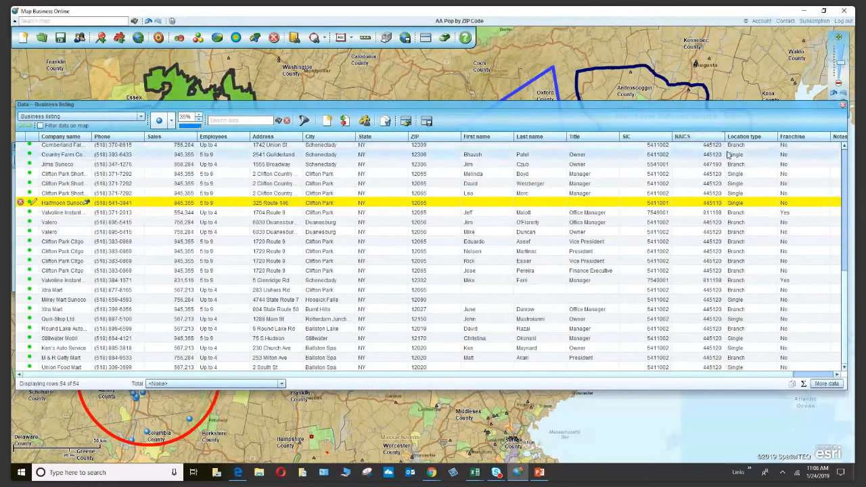
click(754, 137)
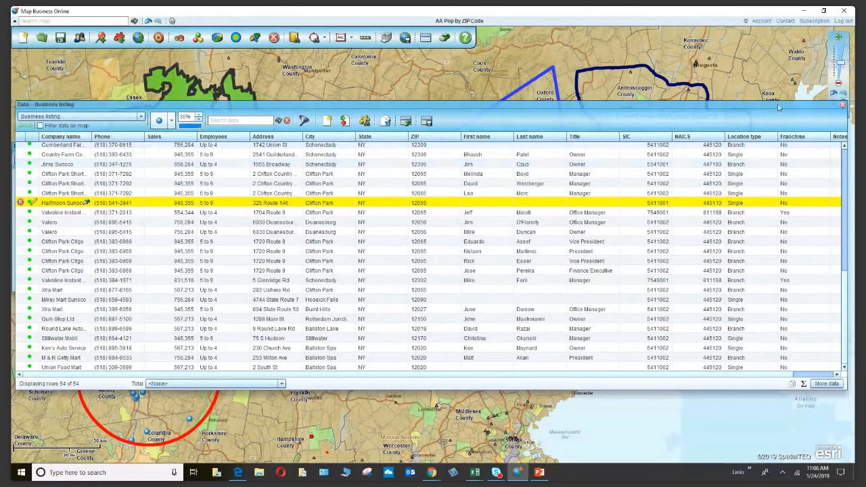
click(427, 122)
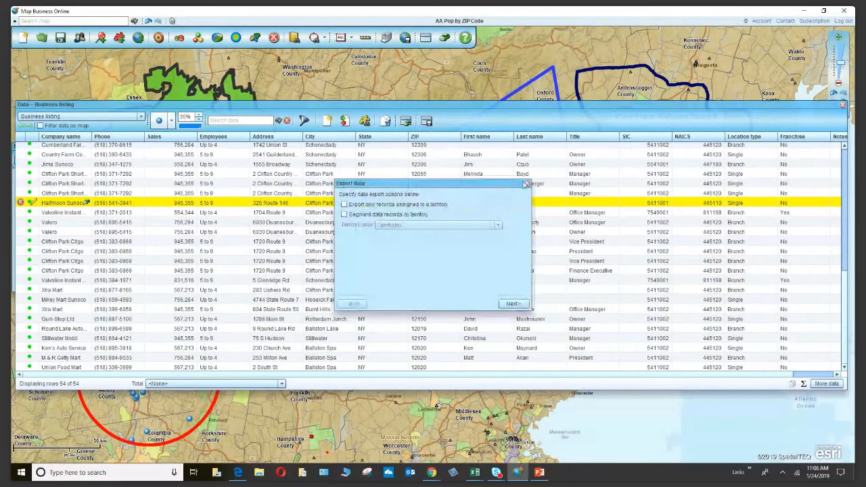
click(526, 184)
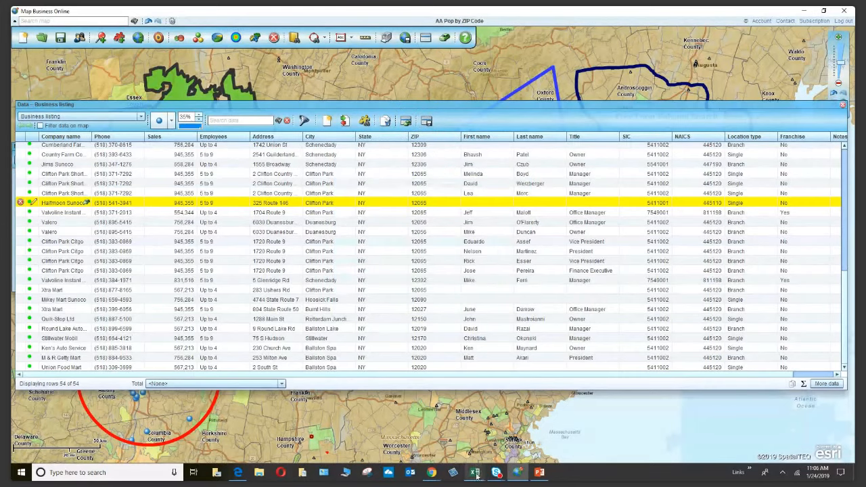
click(475, 472)
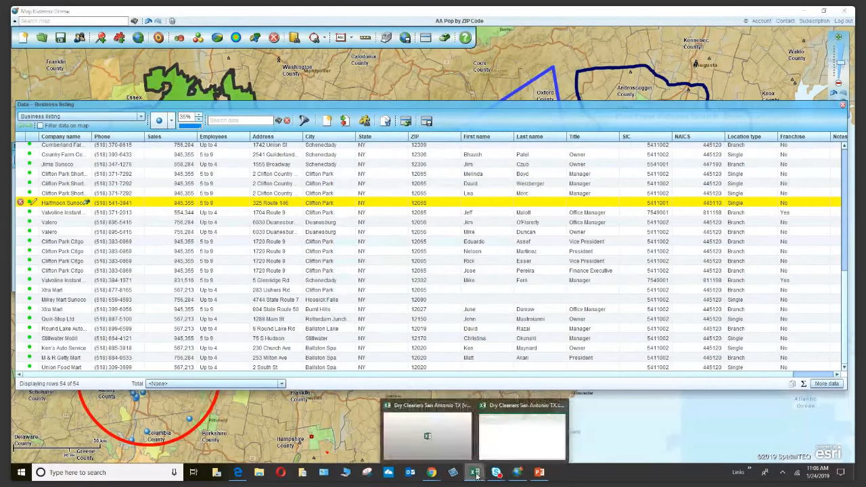
AutoFit every column of Dry Cleaners San Antonio TX.csv in Excel, then minimise the workbook.
click(493, 427)
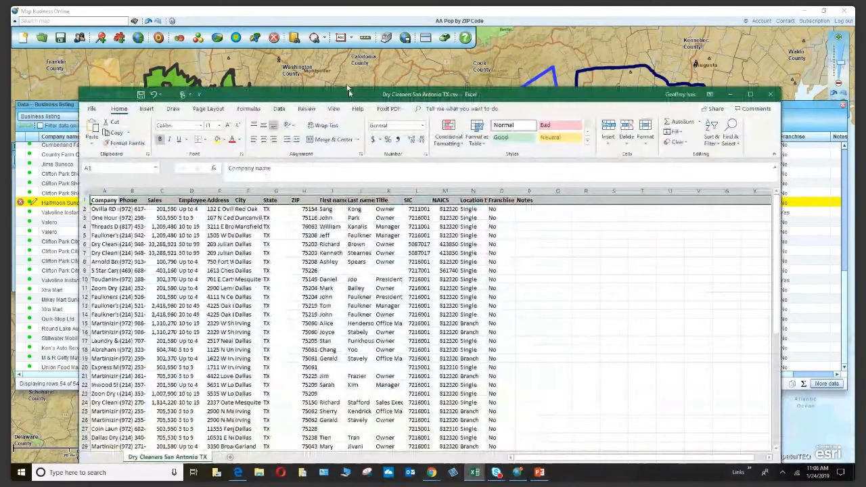
drag(349, 91, 343, 79)
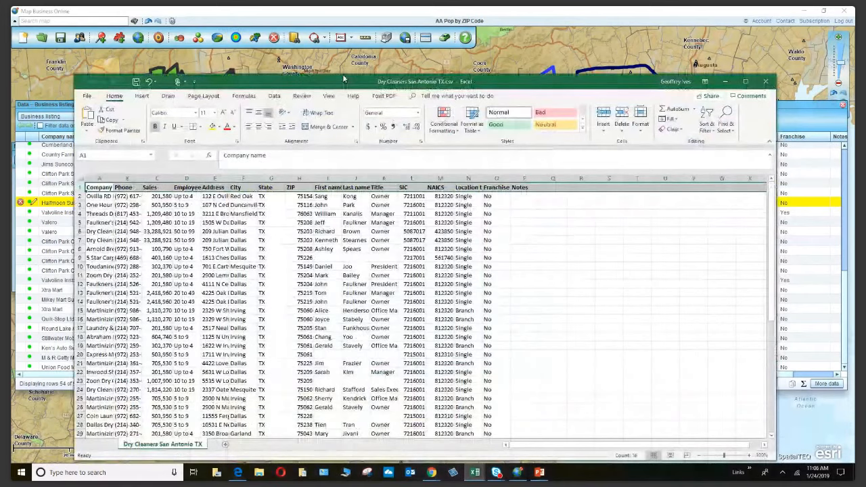
drag(343, 79, 340, 69)
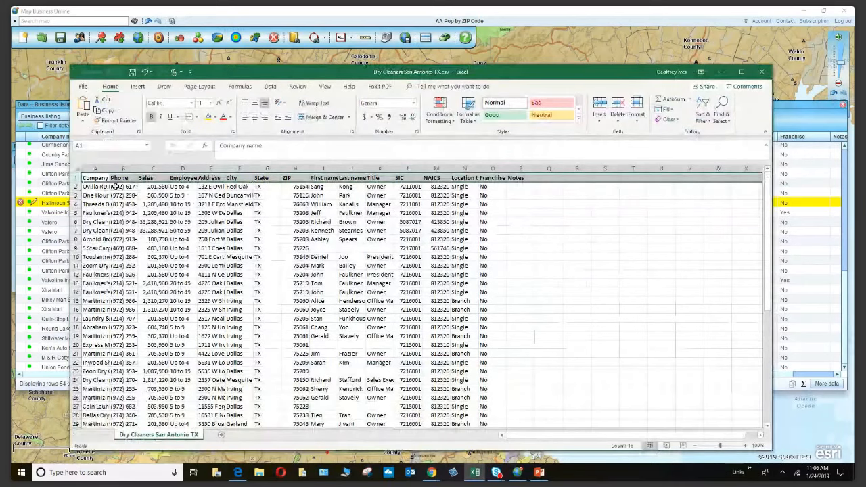
key(alt+h)
key(o)
key(i)
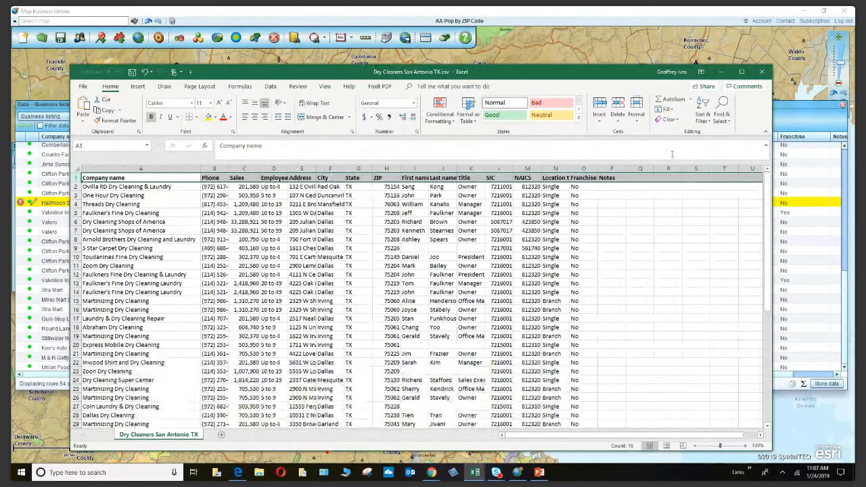
click(723, 72)
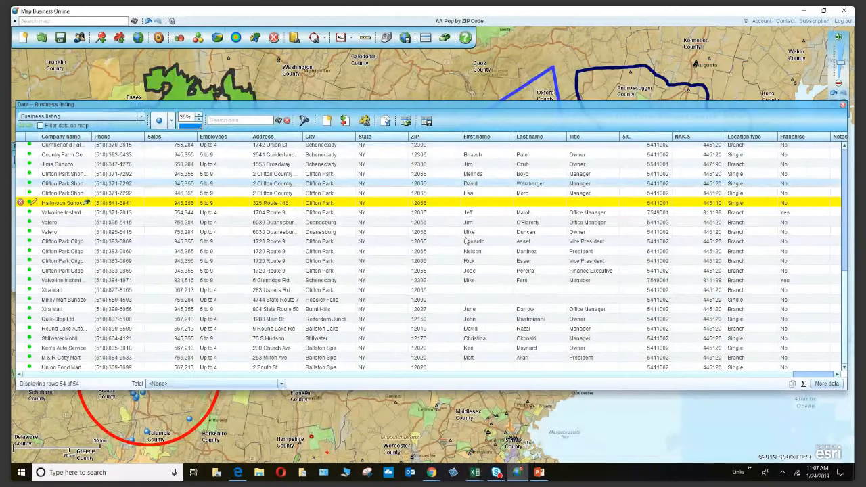
Close the listings data window and dismiss the Define search criteria dialog to reveal the full map.
click(843, 106)
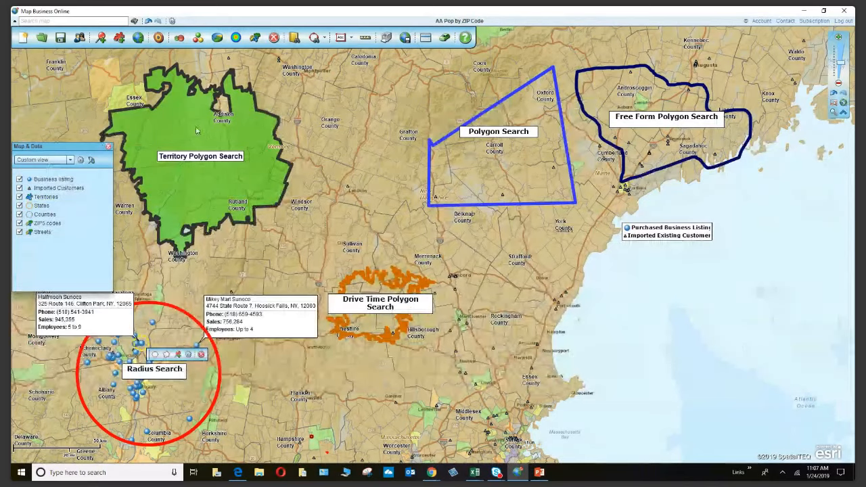
mouse_move(200, 131)
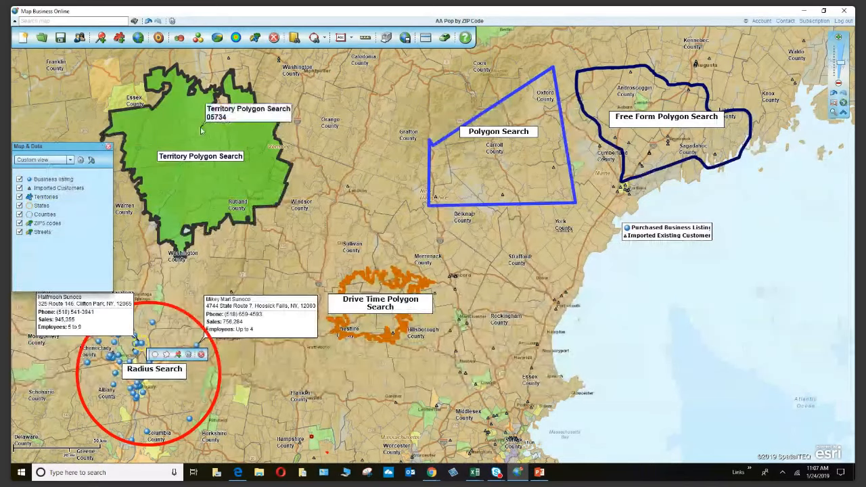
click(295, 38)
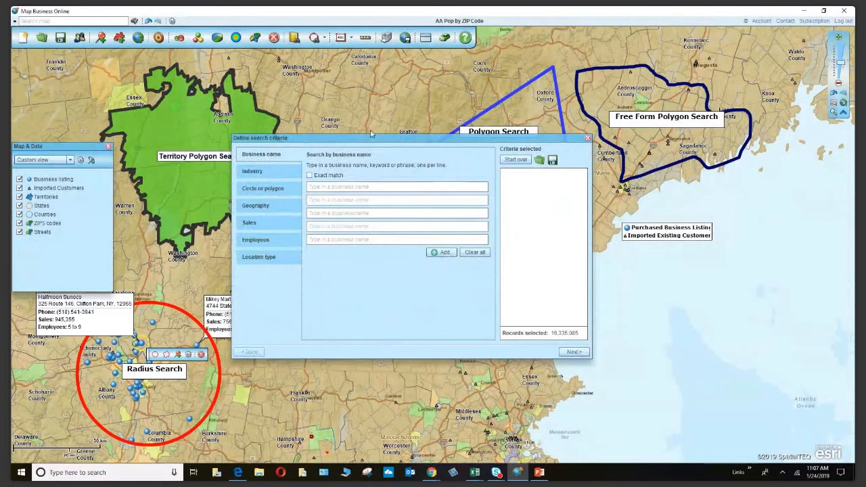
click(588, 140)
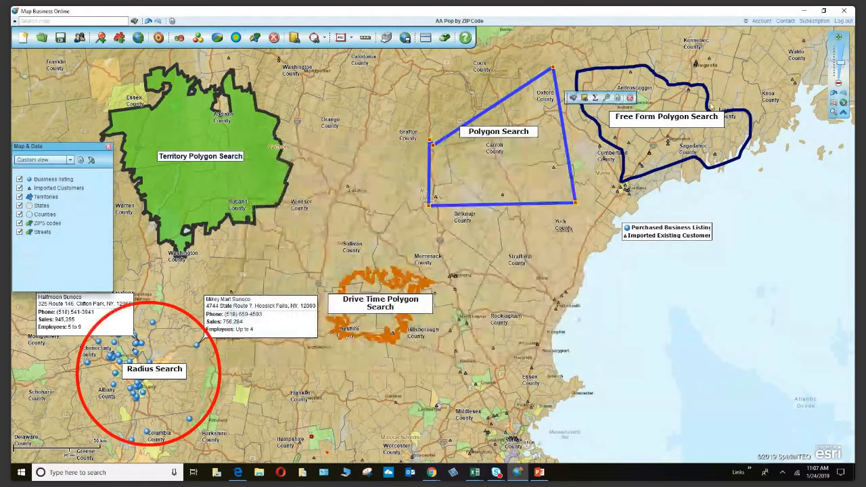
click(711, 107)
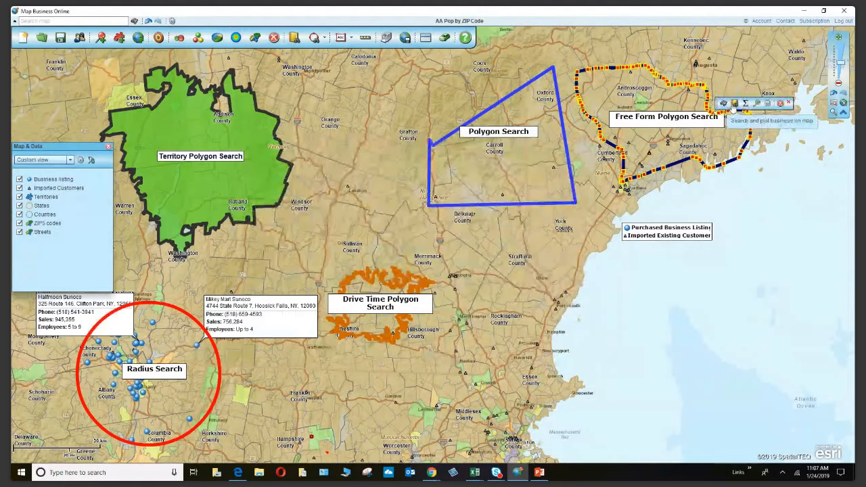
click(733, 103)
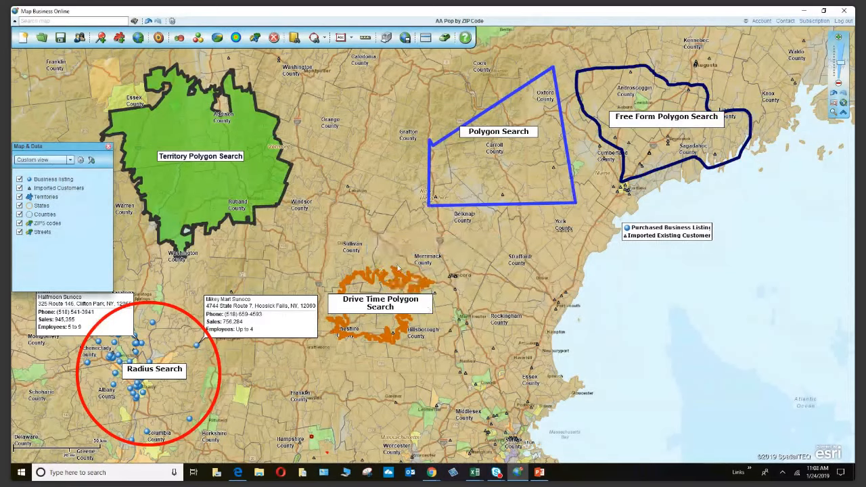
click(419, 281)
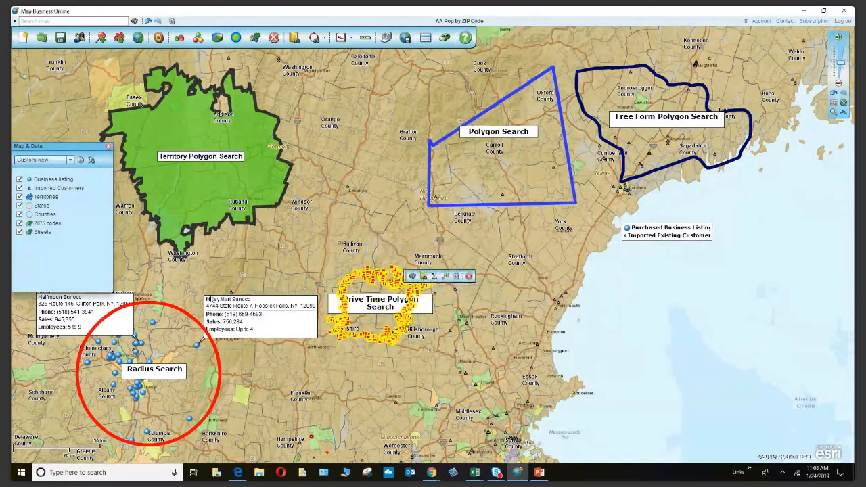
click(196, 328)
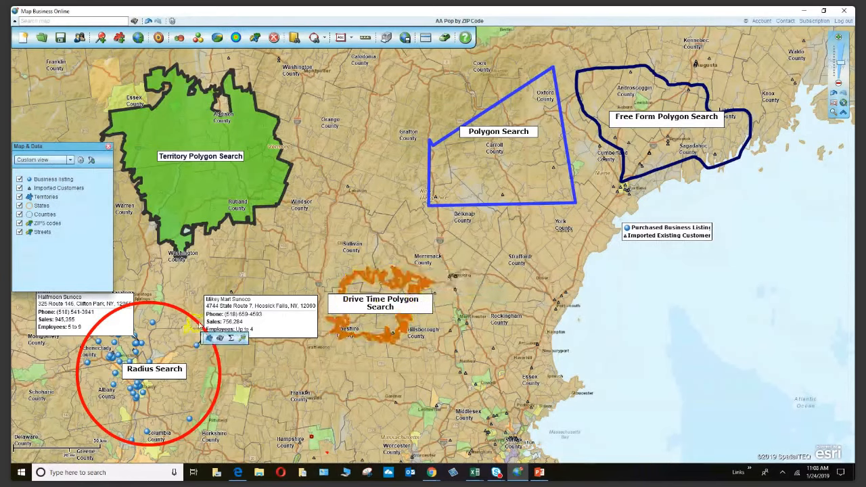
click(199, 323)
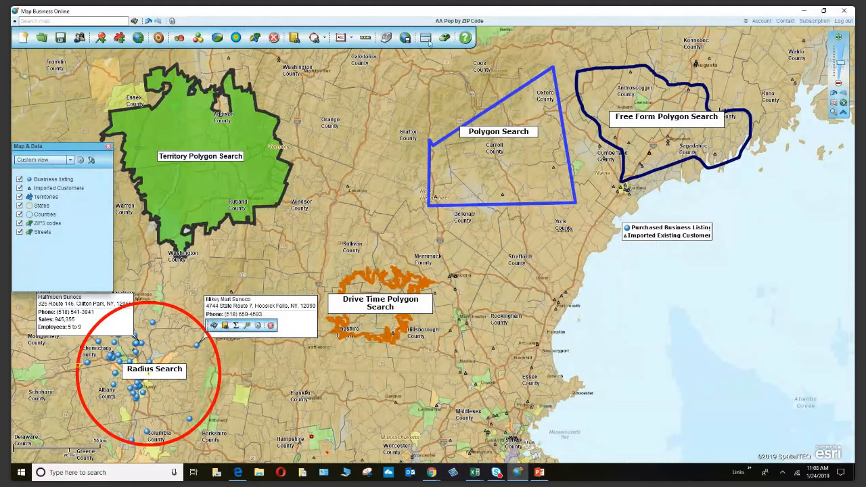
click(727, 345)
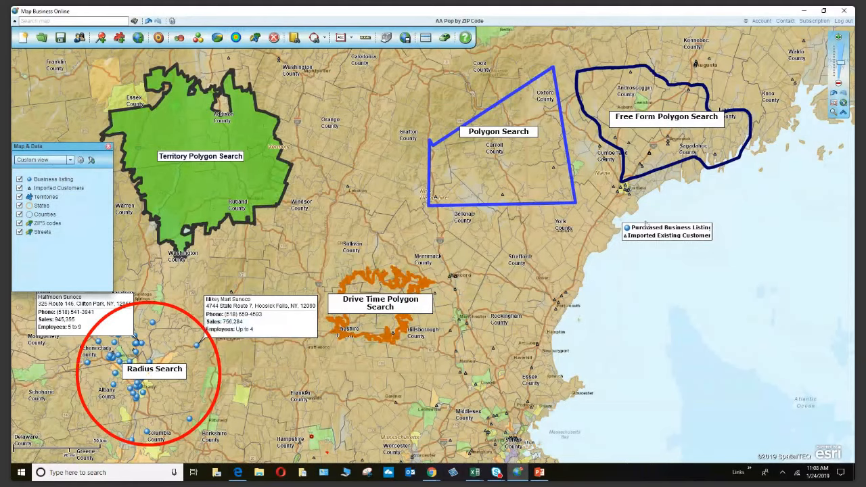
Review the Circle or polygon search guidance, close the criteria dialog, and bring up the Polygon Search shape.
click(295, 38)
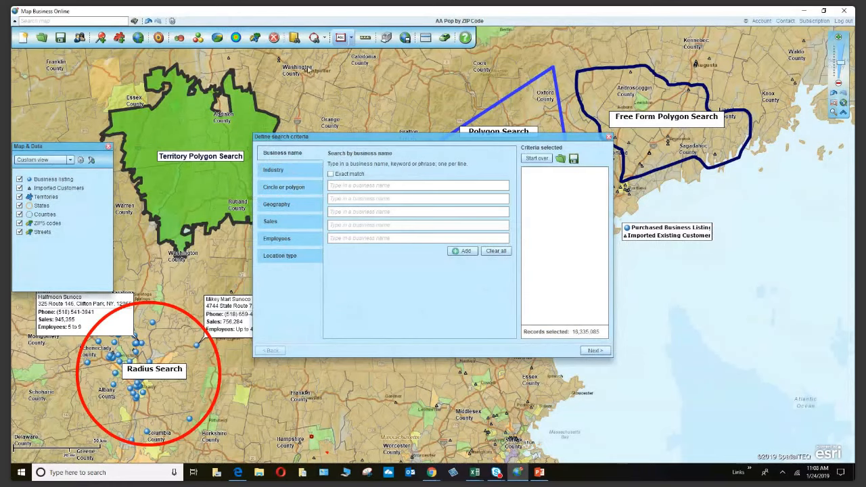
click(309, 190)
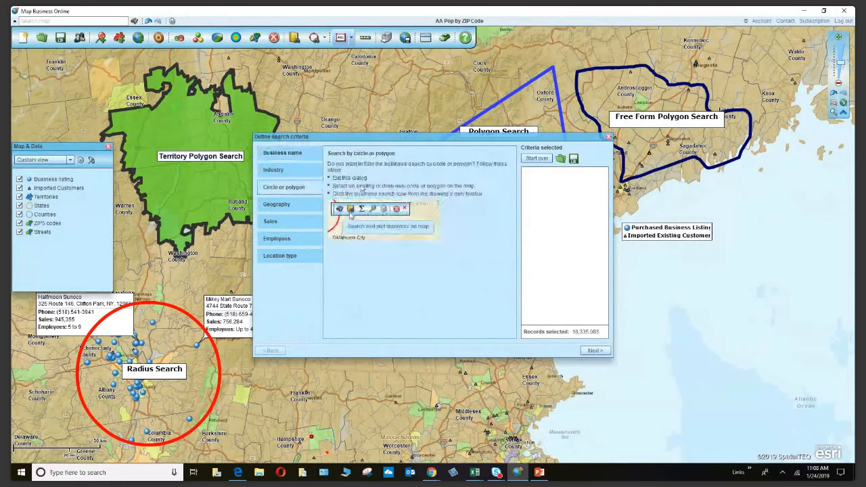
click(609, 139)
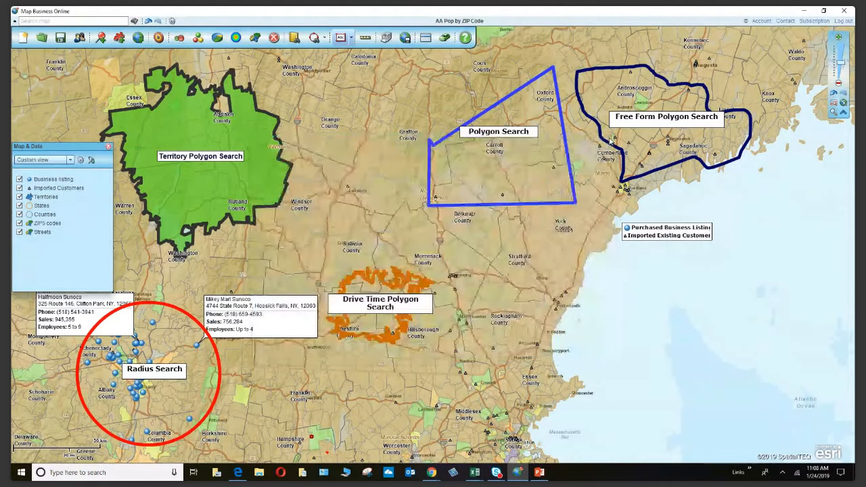
mouse_move(552, 80)
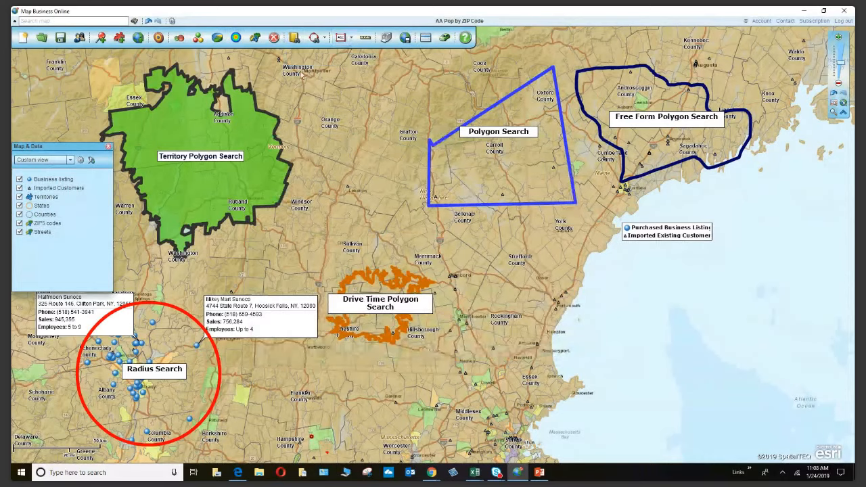
mouse_move(302, 75)
Start a business search within the Polygon Search shape (5,940 records) and move the dialog below it.
click(567, 148)
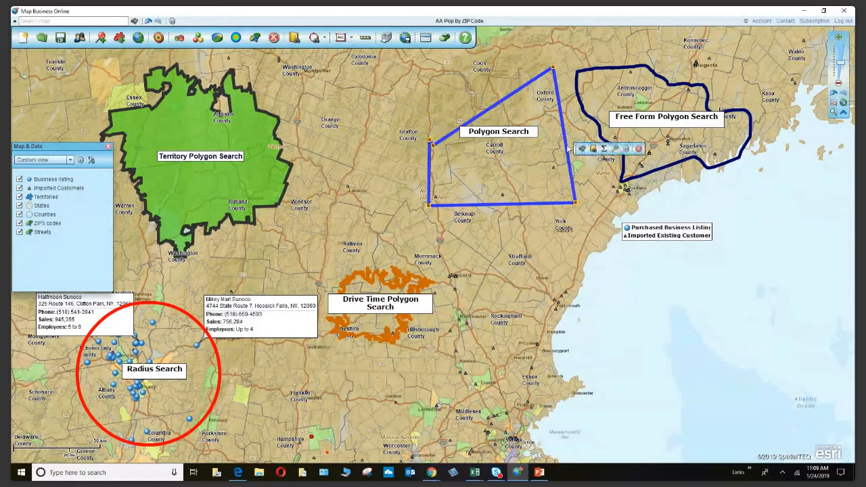
click(594, 150)
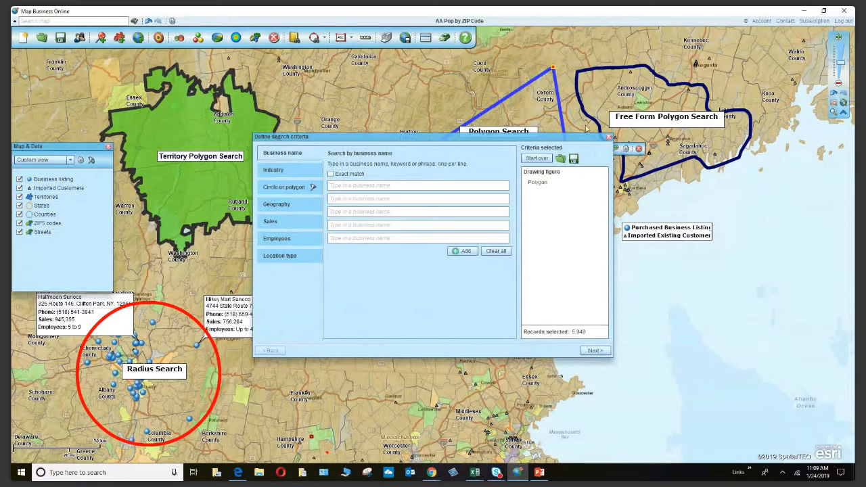
drag(520, 138, 526, 223)
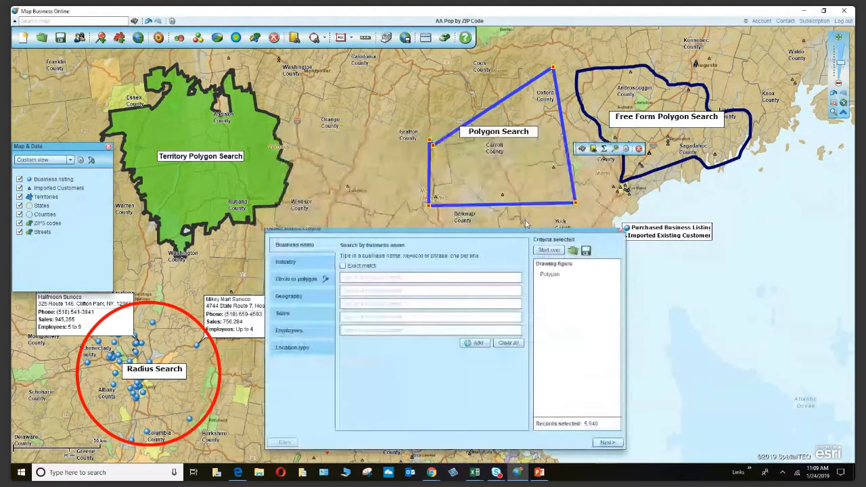
drag(526, 223, 265, 225)
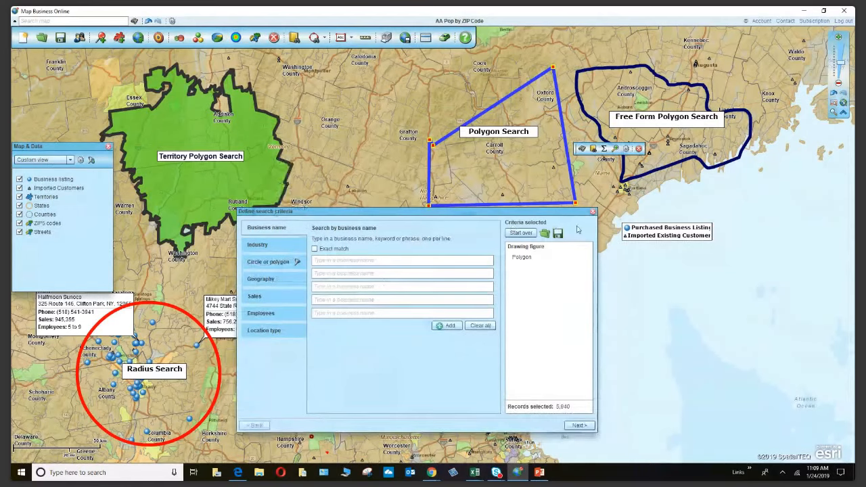
Add and validate Walmart as the business-name criterion, matching 27,343 businesses across the USA.
click(529, 262)
click(320, 261)
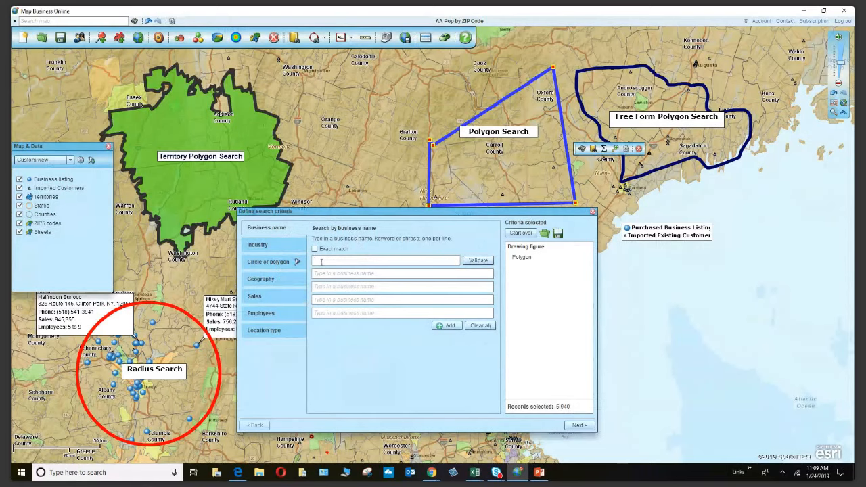
text(Walmart)
click(485, 264)
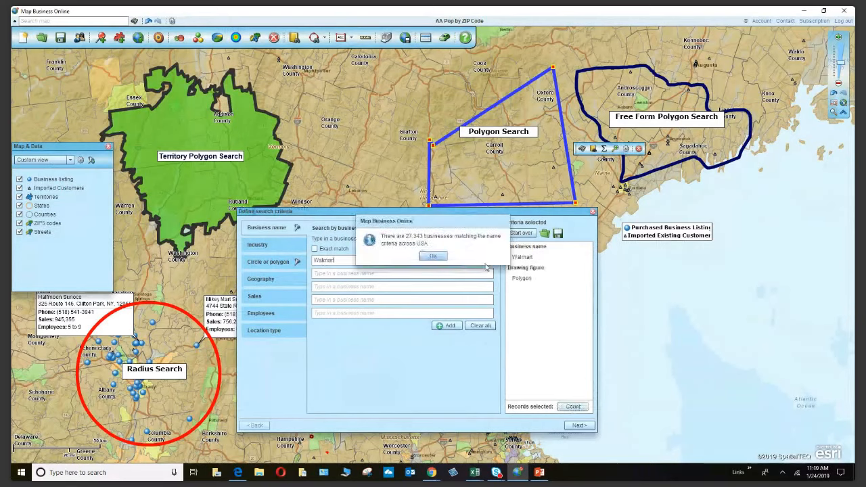
click(432, 257)
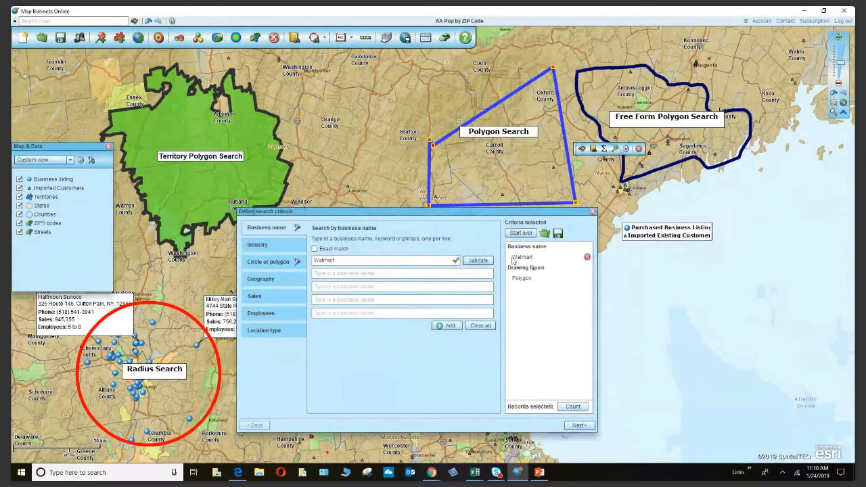
Test Walmart with Exact match (532 matches), then turn exact matching back off.
click(315, 249)
click(478, 264)
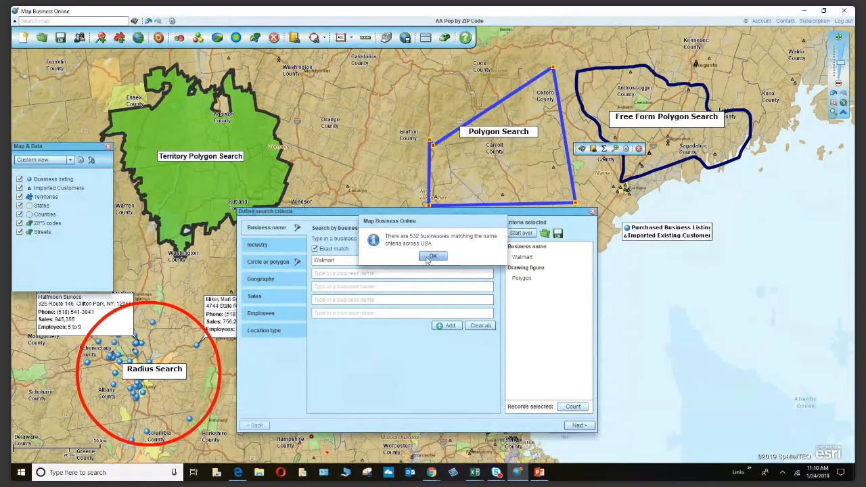
click(431, 257)
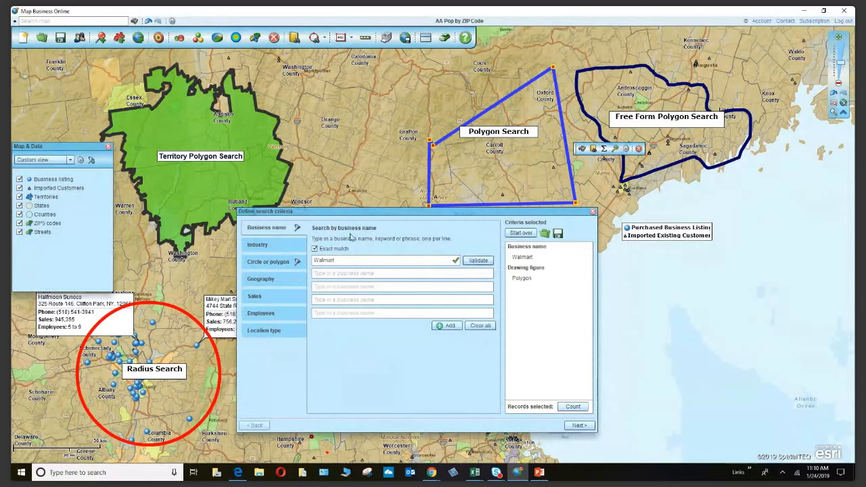
click(314, 249)
Change the name to Walmart Super Store (7 matches) and count 0 records in the polygon.
click(365, 261)
text(Super Store)
click(481, 261)
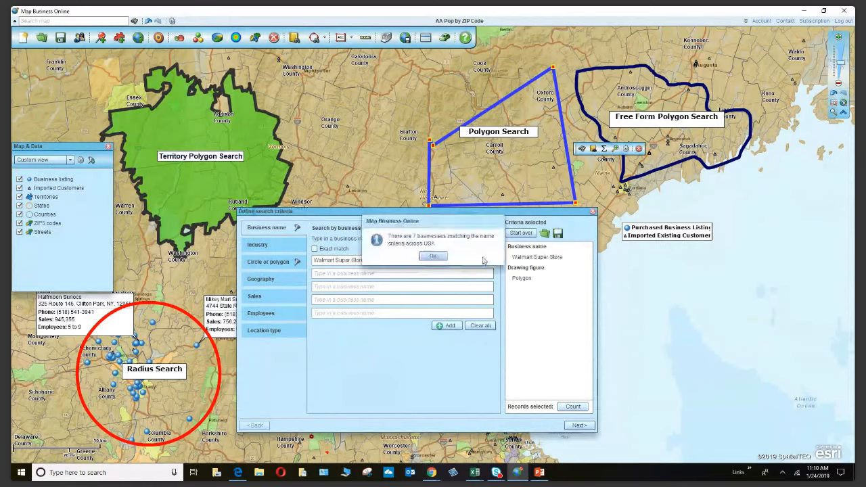
click(433, 256)
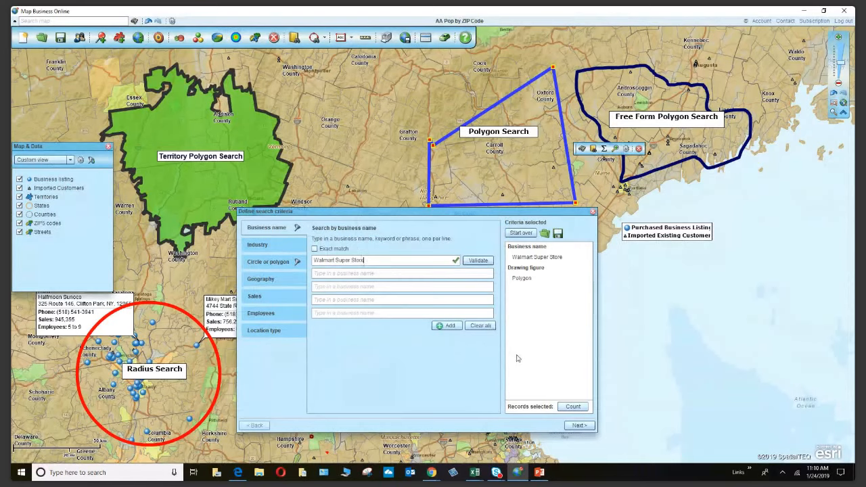
click(574, 406)
Trim the name back to Walmart, revalidate, and count 3 records inside the polygon.
click(408, 256)
key(BackSpace)
key(BackSpace)
key(BackSpace)
key(BackSpace)
key(BackSpace)
key(BackSpace)
key(BackSpace)
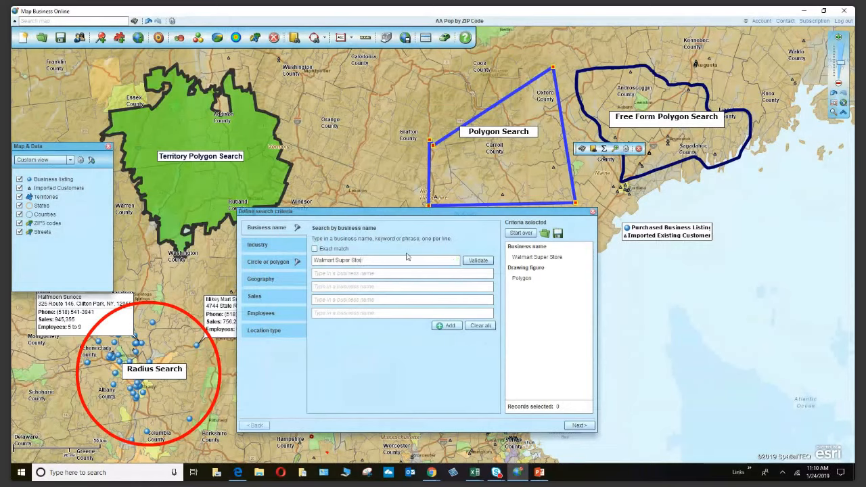
key(BackSpace)
key(BackSpace)
key(BackSpace)
click(475, 260)
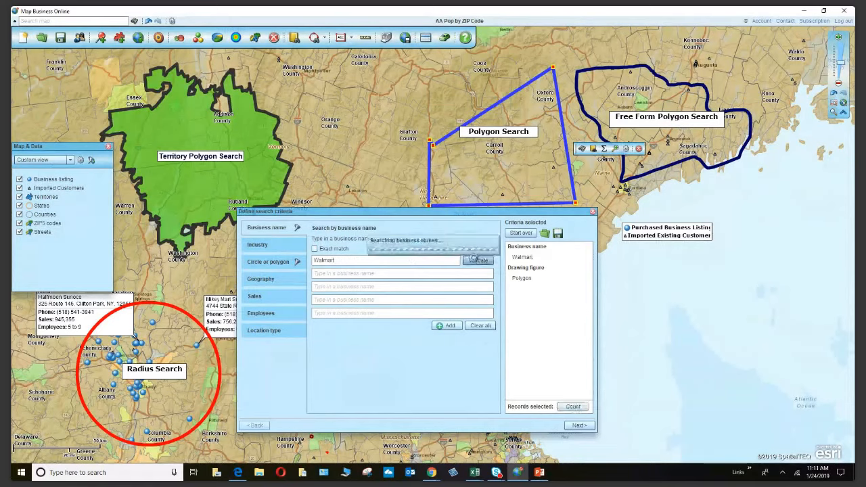
click(435, 255)
click(573, 406)
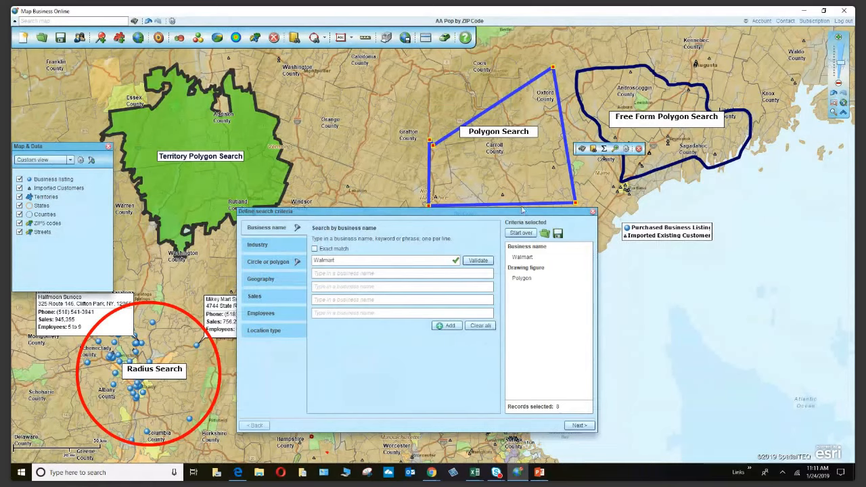
Replace the business name with Shaws, validate its 770 matches, and count records in the polygon.
double_click(338, 261)
text(Shawa)
click(476, 261)
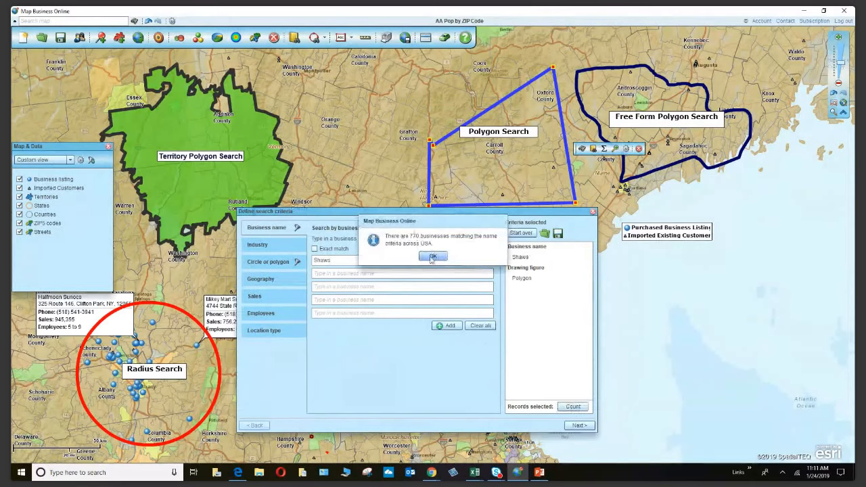
click(432, 258)
click(570, 405)
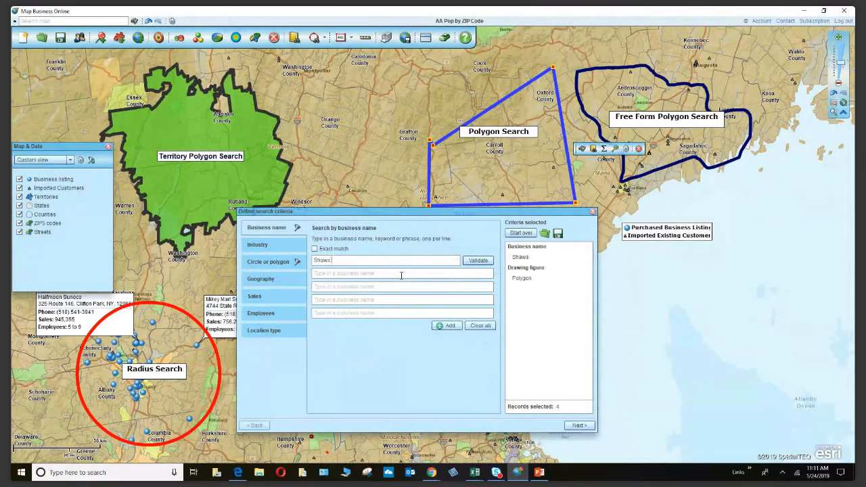
Extend the name to Shaws Electric, validate its 3 matches, and count 0 records in the polygon.
text(ctri)
click(477, 260)
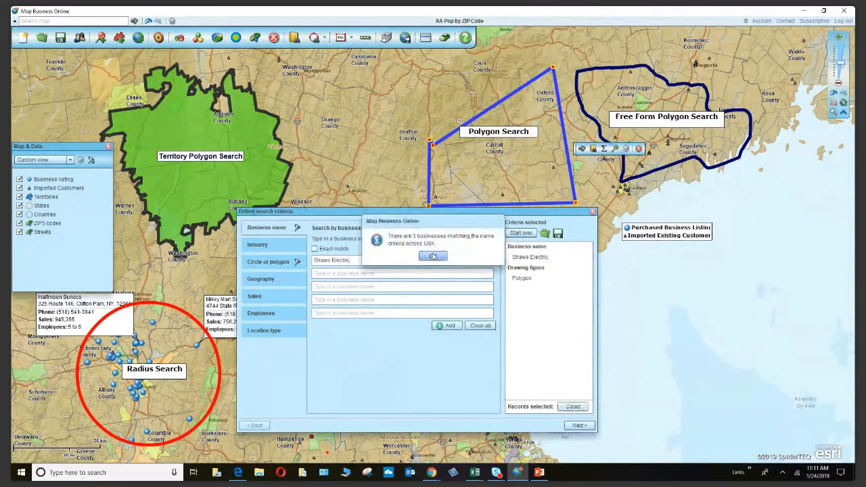
click(433, 256)
click(570, 406)
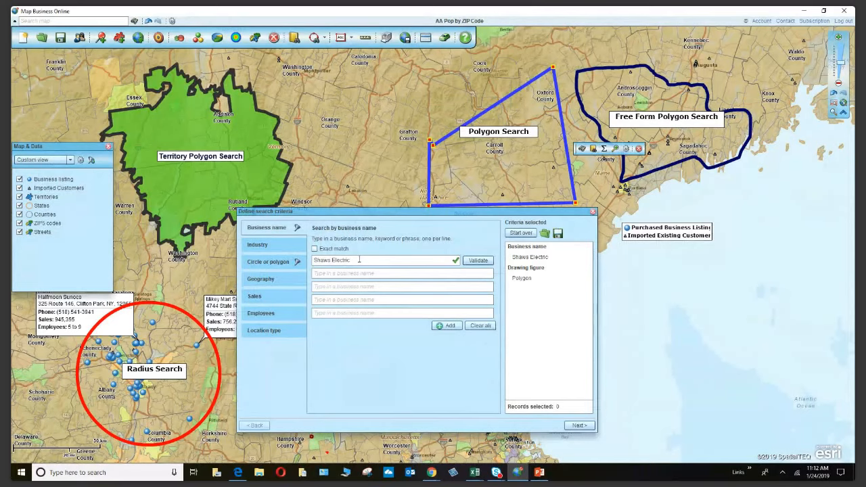
click(264, 230)
Try Lowes as business name (4,867 matches, 5 in polygon), then clear all business-name criteria.
key(ctrl+a)
text(Lowes)
click(479, 261)
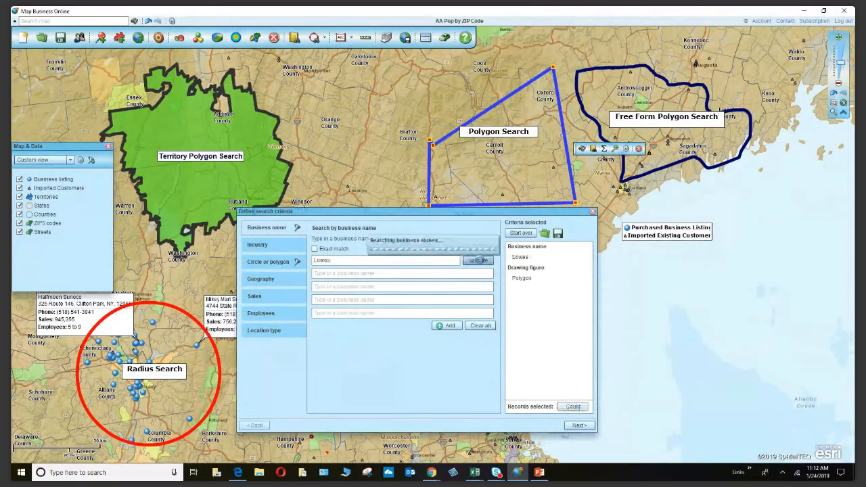
click(433, 256)
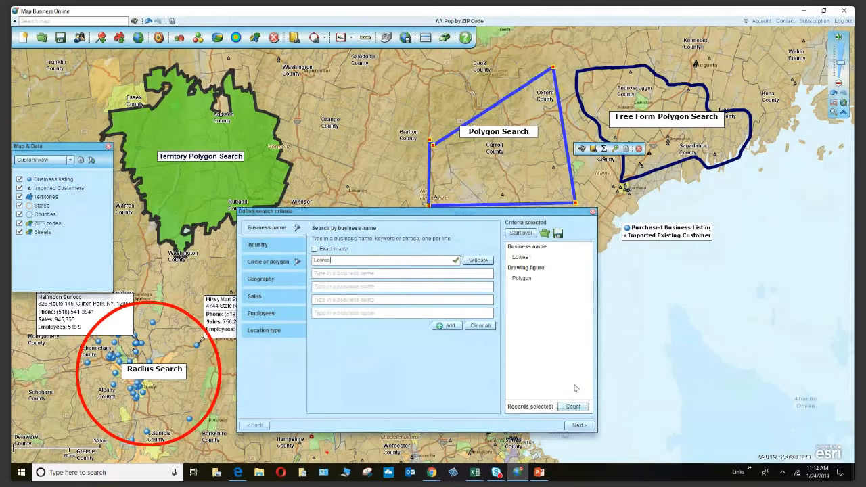
click(583, 407)
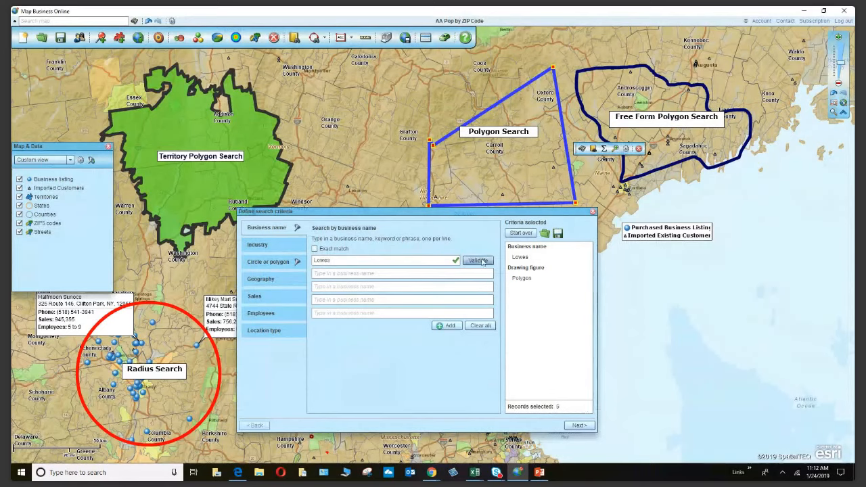
click(478, 327)
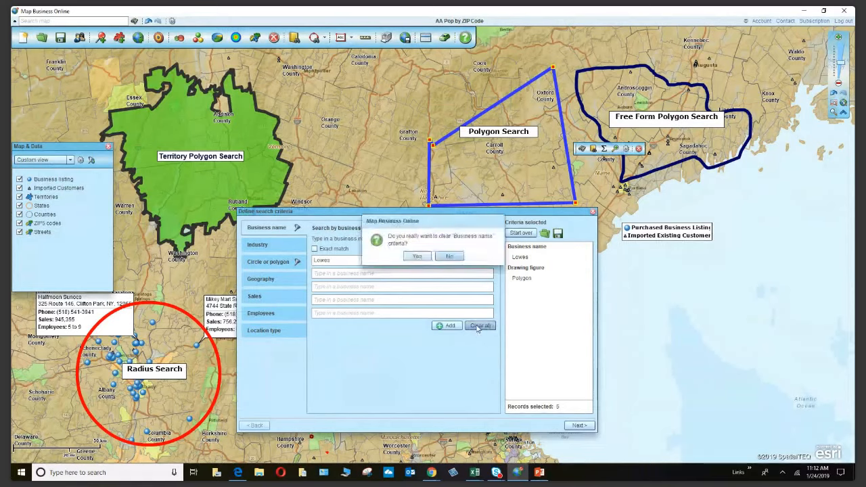
click(418, 256)
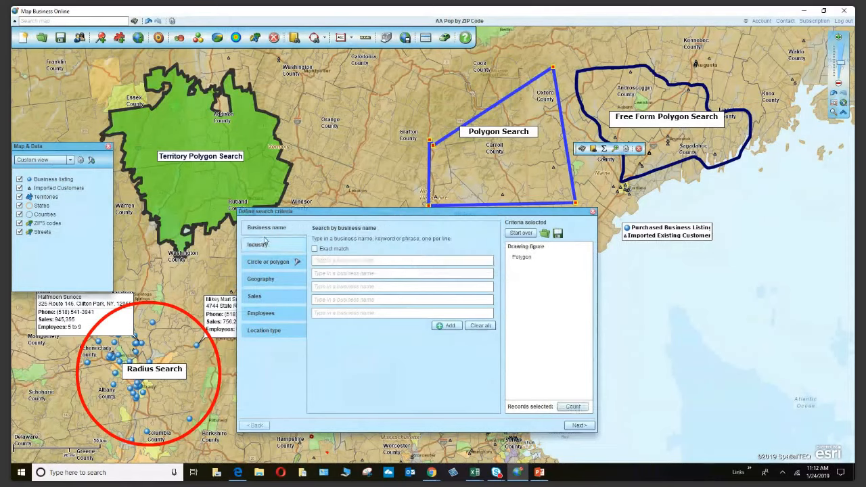
Choose NAICS code searching under Industry and bring up the Industry lookup list of sectors.
click(284, 246)
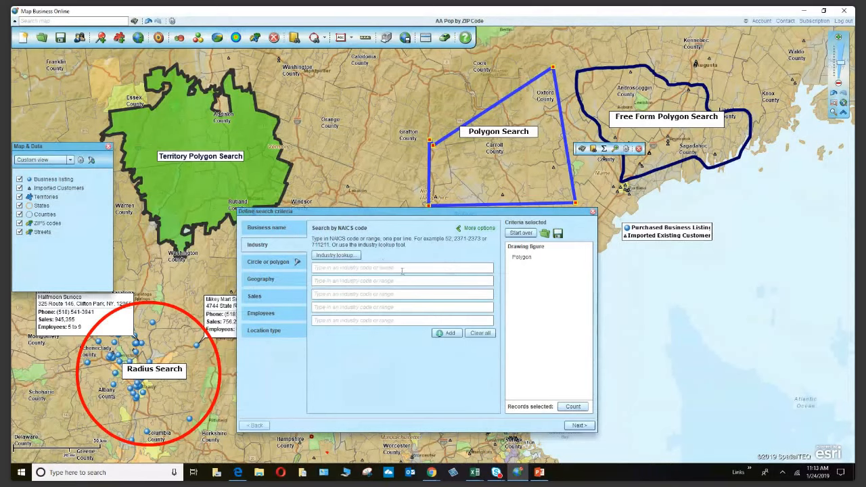
click(485, 231)
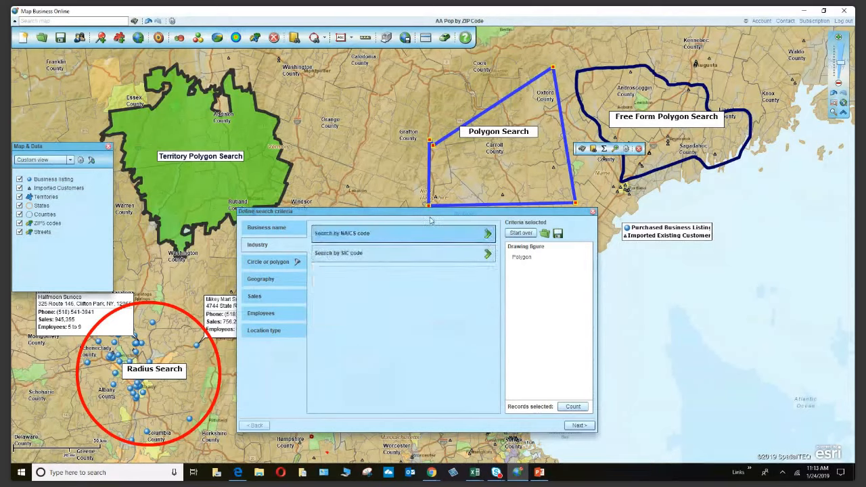
click(487, 234)
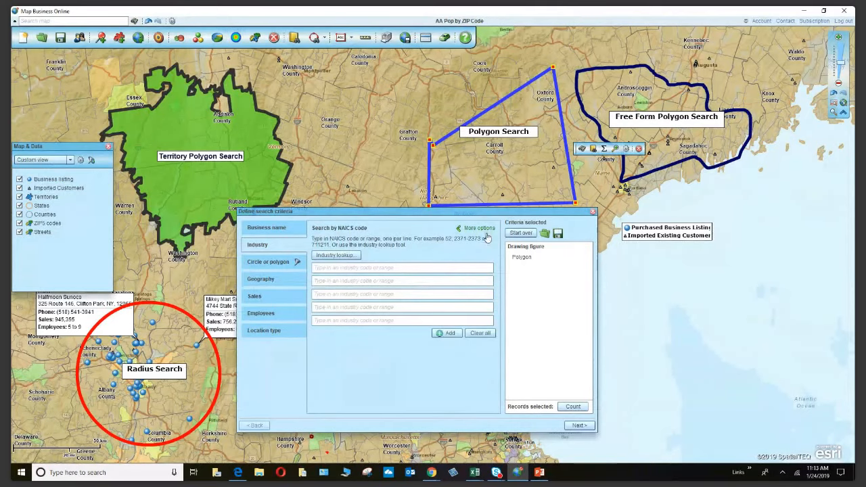
click(472, 229)
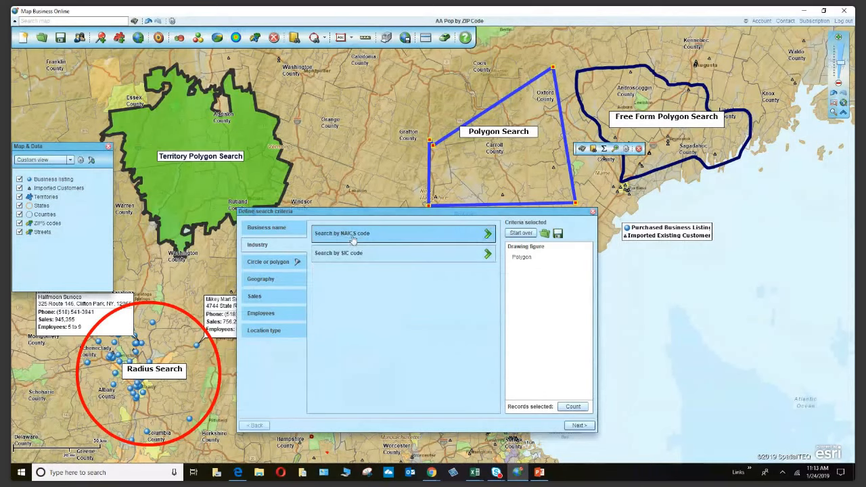
click(349, 254)
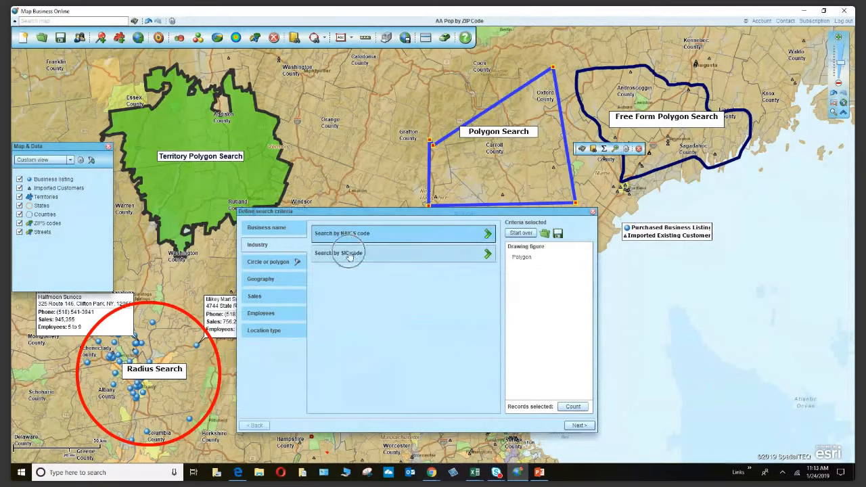
click(434, 241)
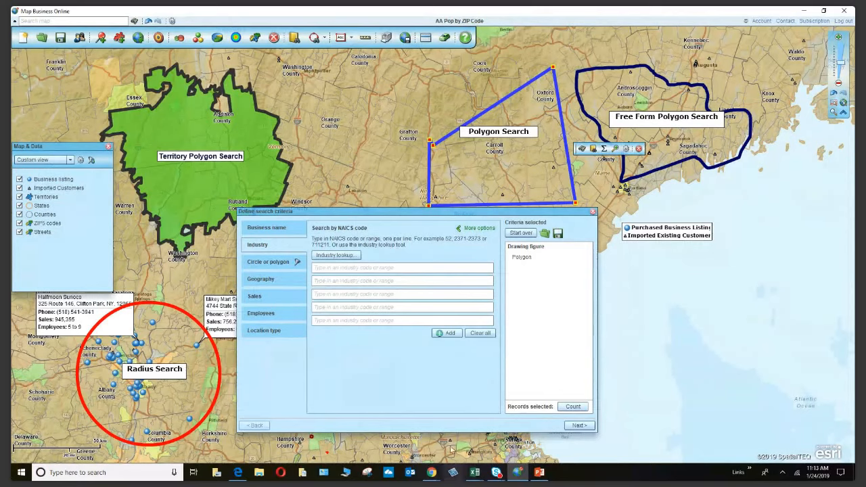
click(353, 257)
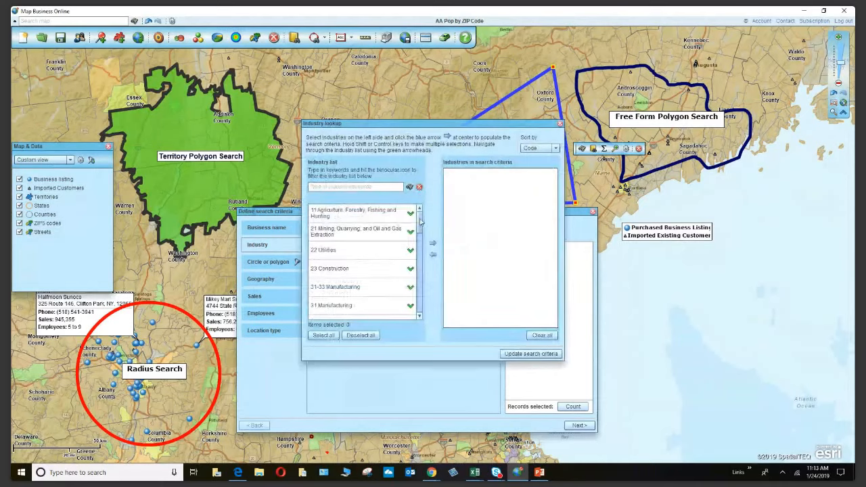
Select 48 Transportation and Warehousing in the Industry lookup, add it, and close the lookup.
scroll(424, 229, down, 1)
scroll(425, 228, down, 1)
scroll(426, 236, down, 1)
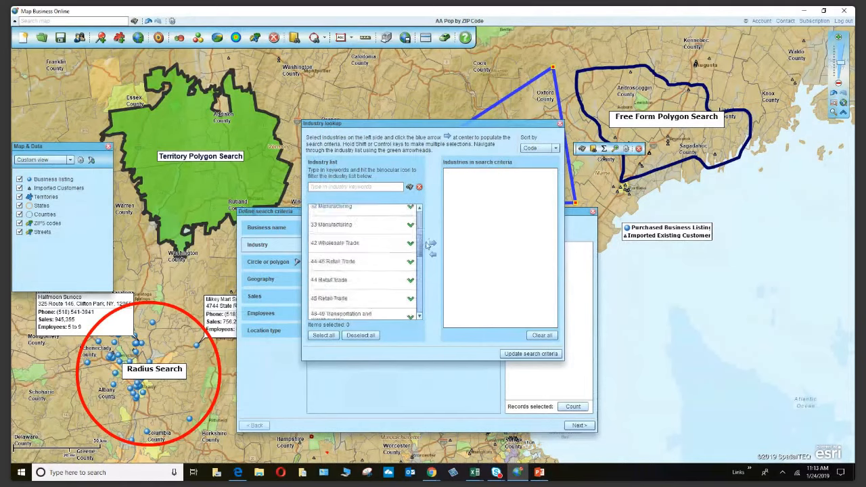
scroll(426, 245, down, 2)
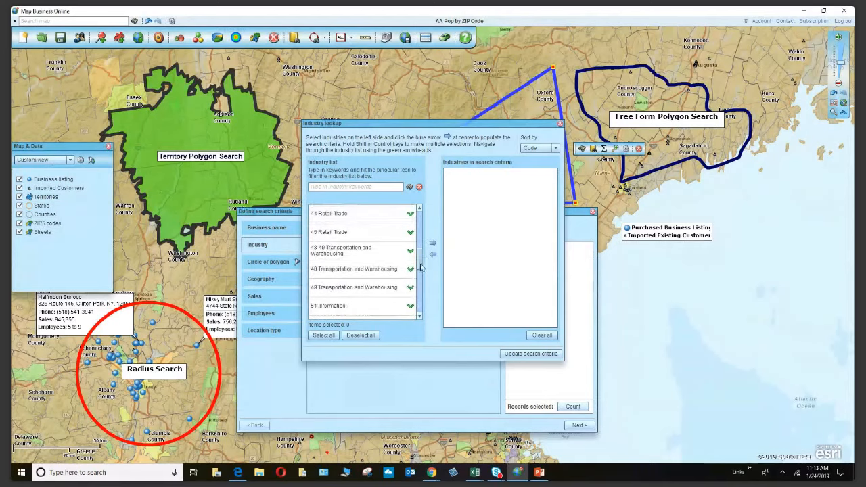
drag(420, 267, 422, 273)
scroll(358, 277, up, 3)
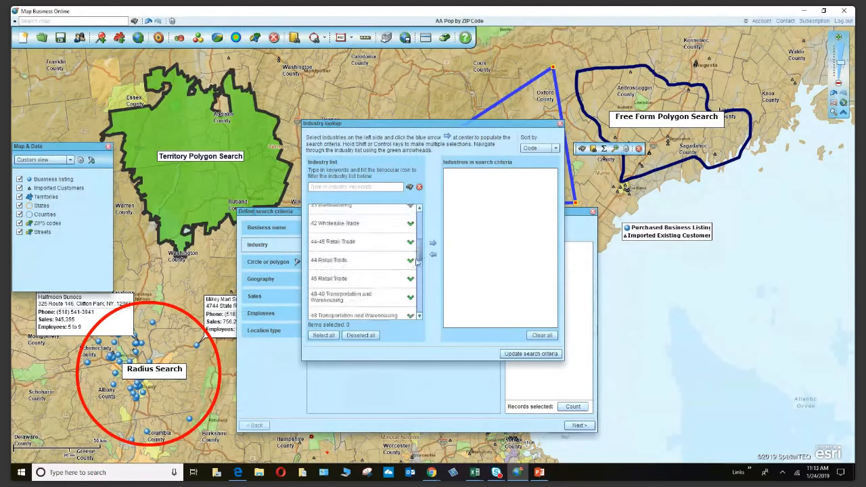
click(330, 285)
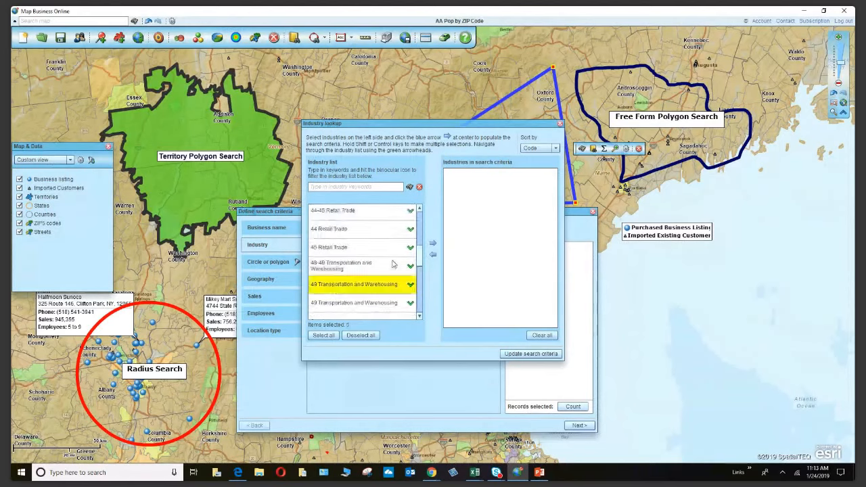
click(432, 244)
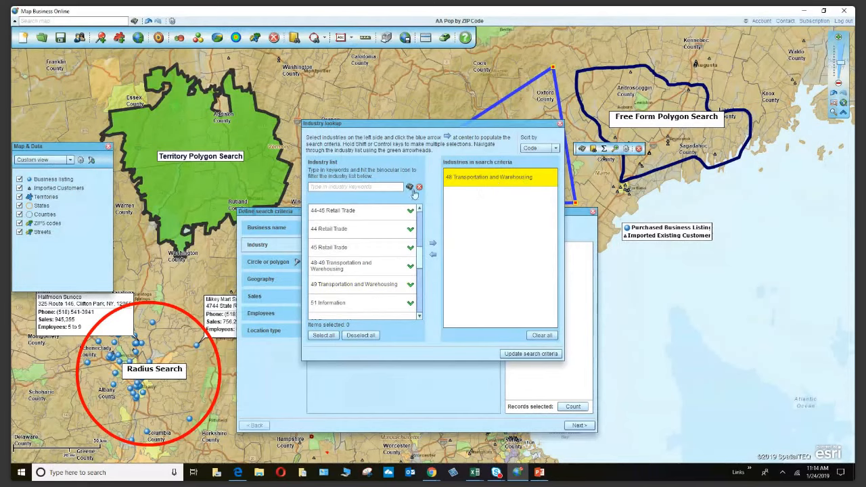
click(559, 124)
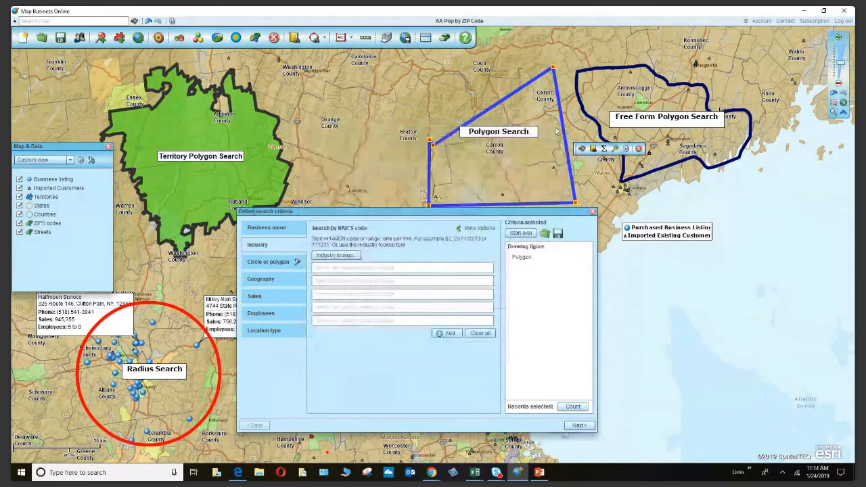
click(238, 472)
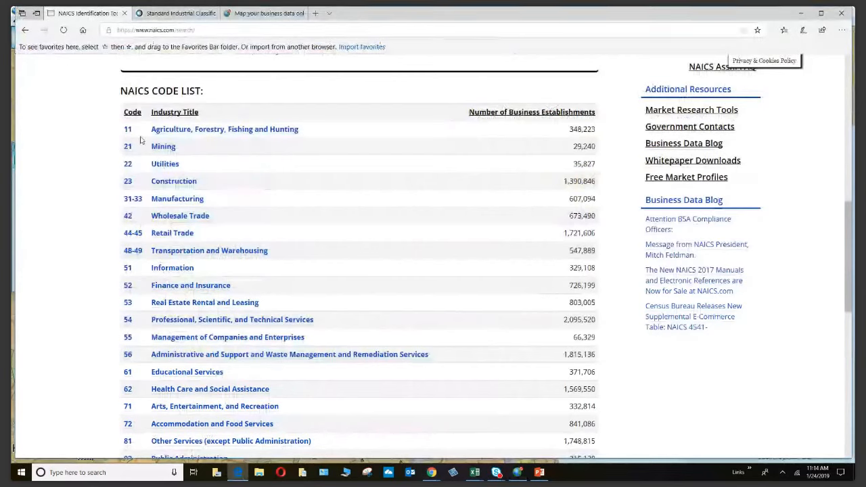
click(169, 203)
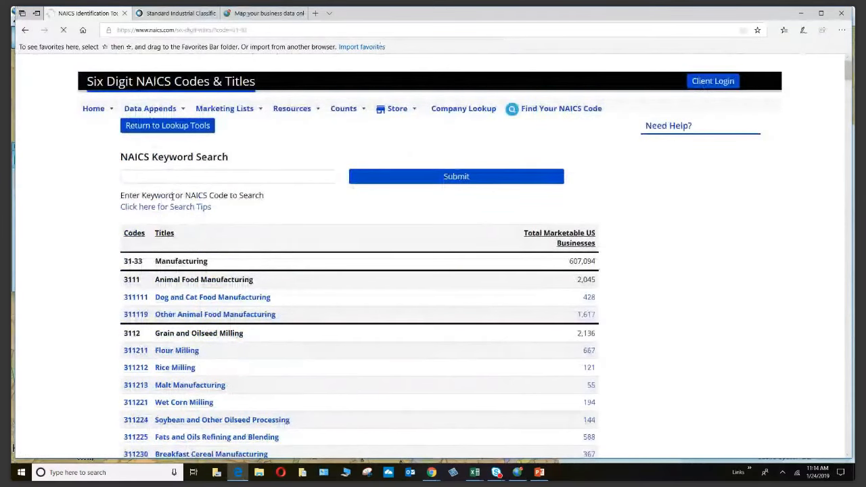
scroll(172, 195, down, 3)
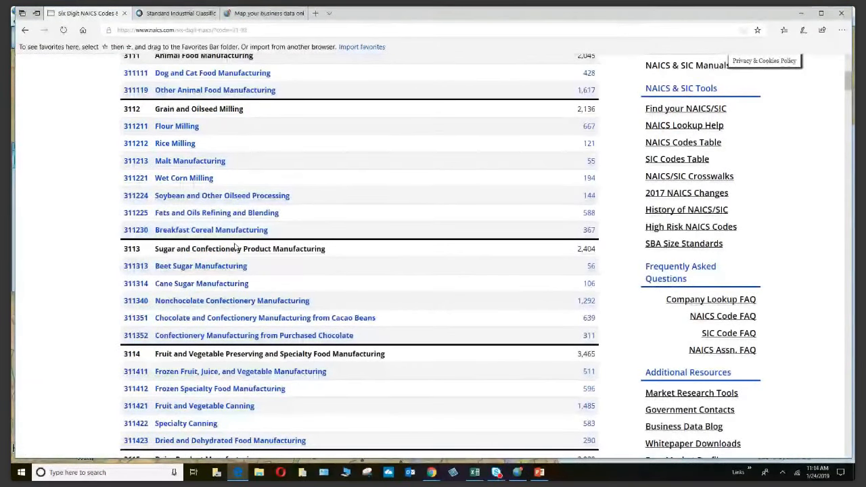
click(184, 13)
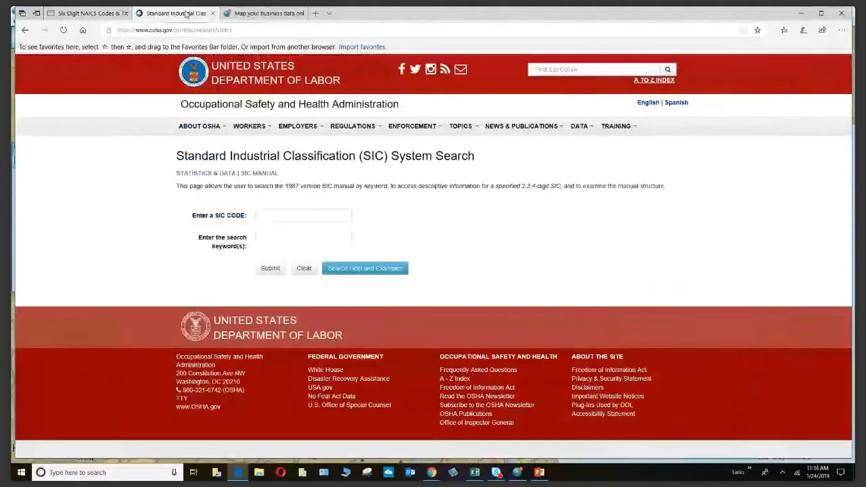
click(73, 15)
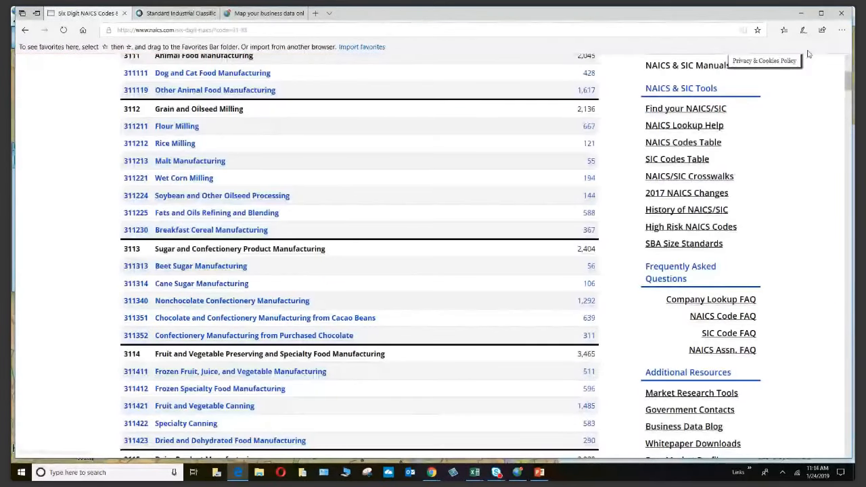
scroll(291, 152, up, 3)
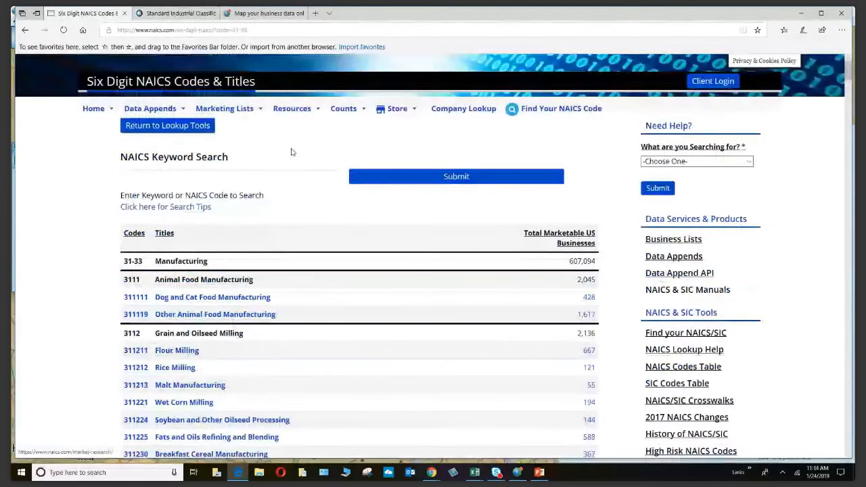
click(219, 169)
text(Metal)
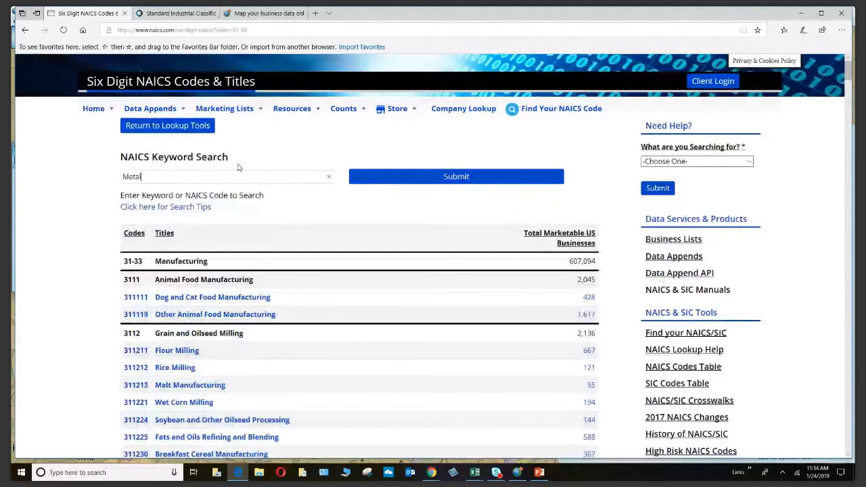
click(364, 176)
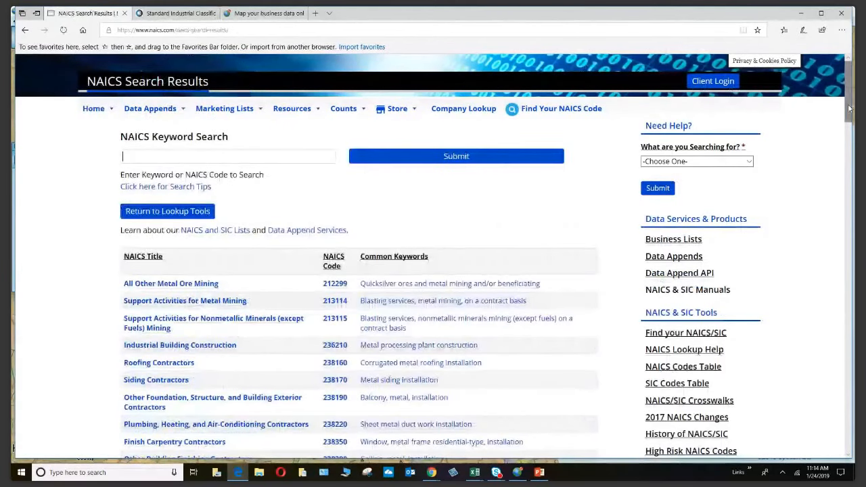
scroll(368, 157, down, 2)
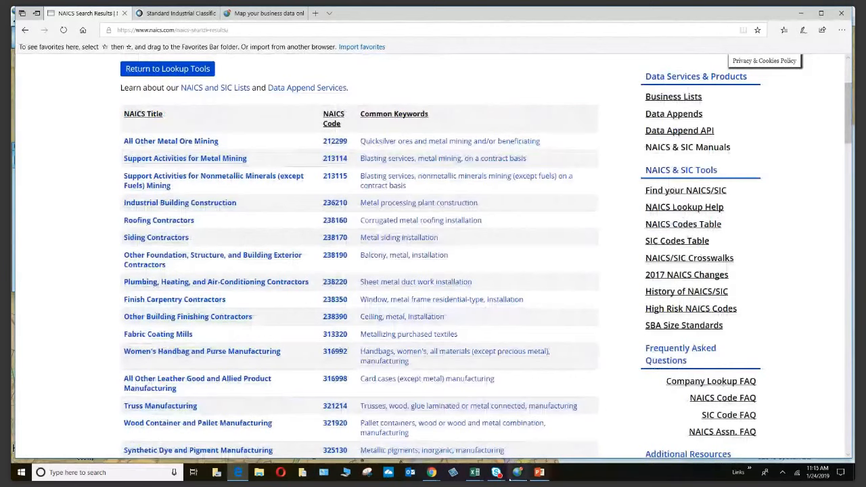
click(517, 472)
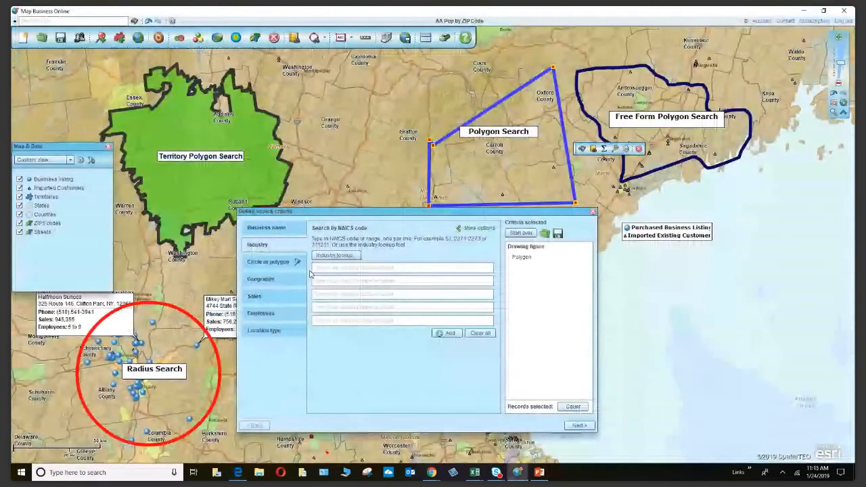
Enter NAICS code 31 as a search criterion and count 135 matching records.
click(338, 255)
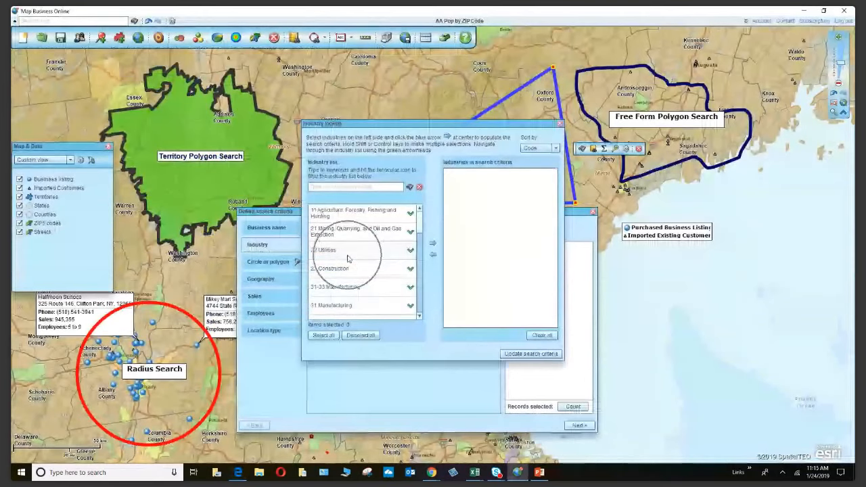
click(560, 123)
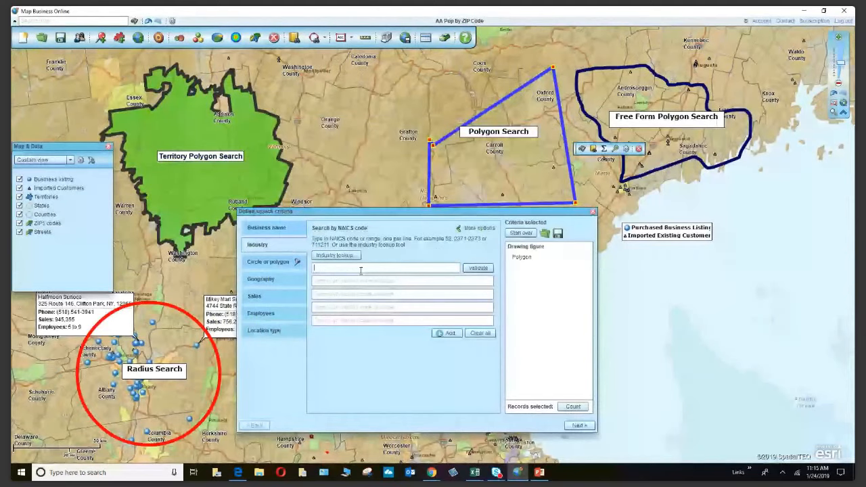
text(31)
key(Return)
click(570, 406)
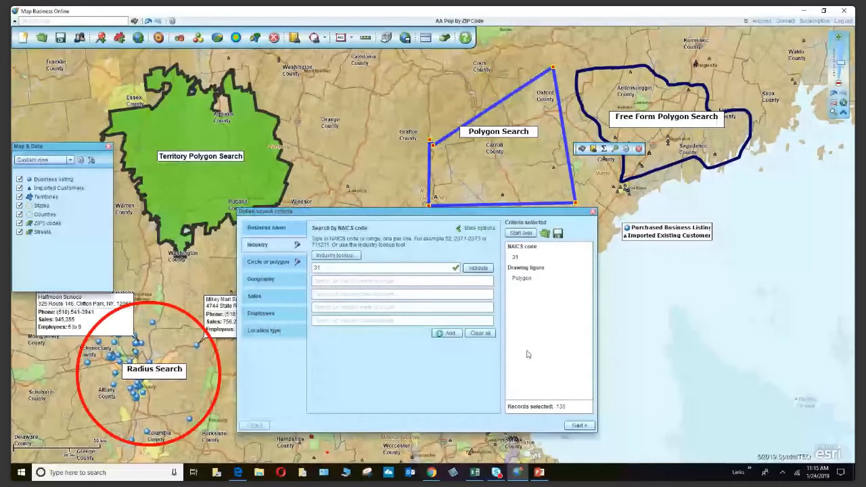
Change the first NAICS code to 311812, validate it, and count matching records.
click(324, 267)
text(1812)
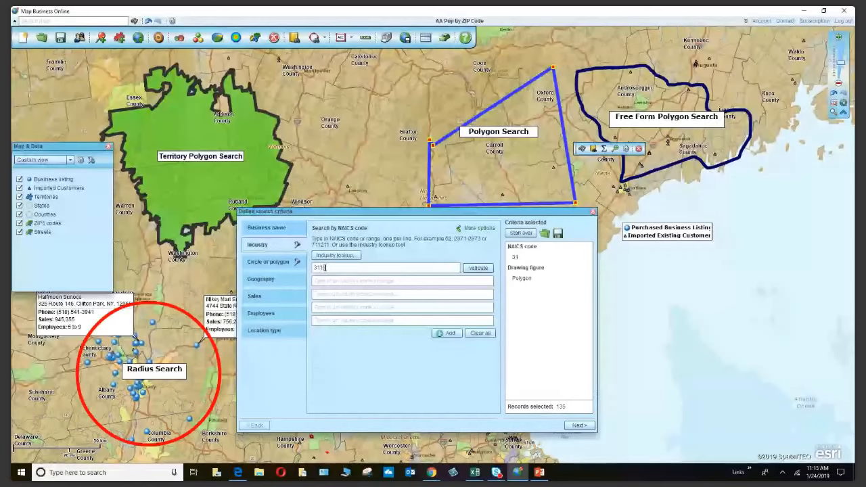
click(478, 268)
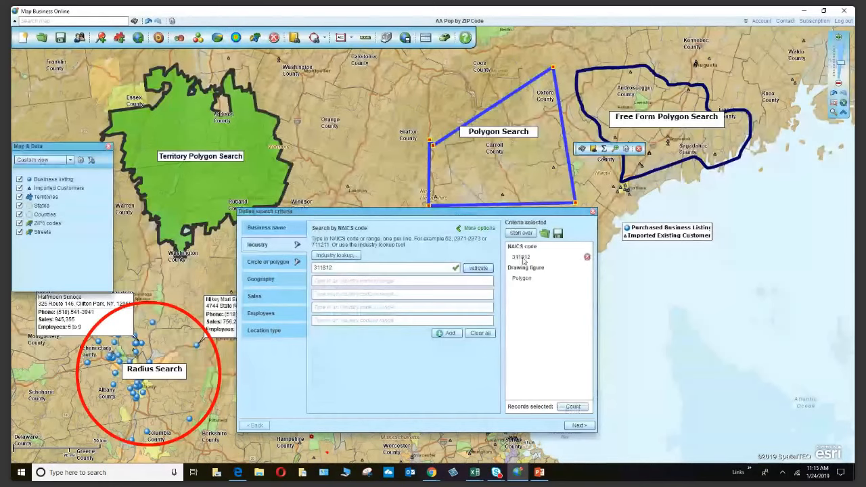
click(573, 406)
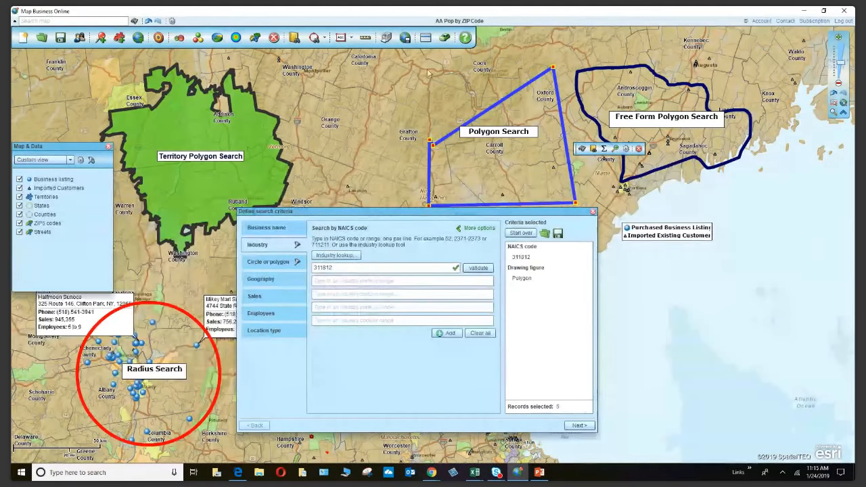
Add a second NAICS code, 321113, validate it, and count 26 records.
click(327, 279)
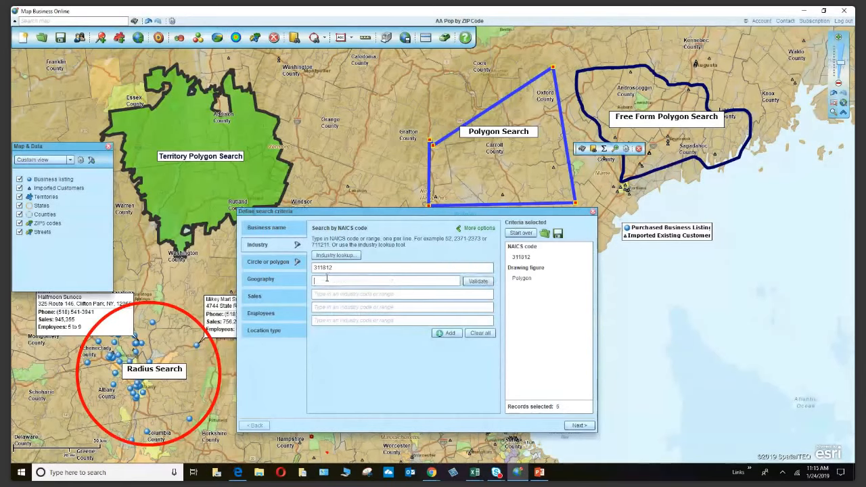
text(32114)
text(3)
click(480, 281)
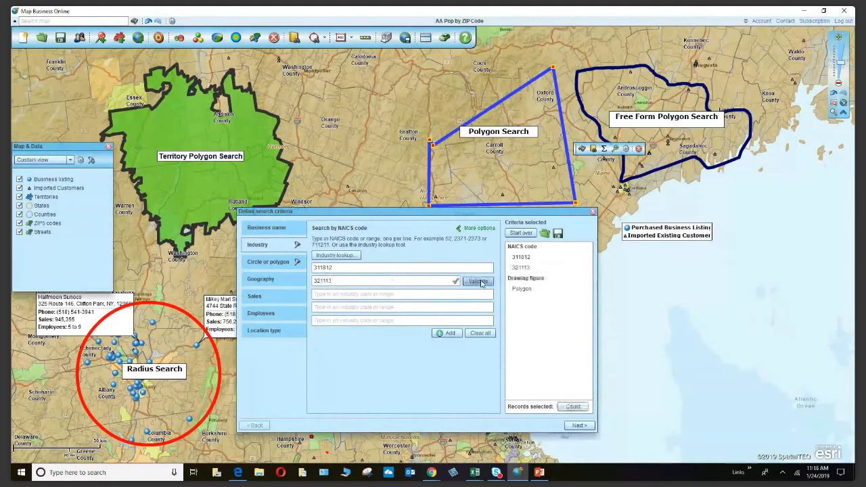
click(577, 407)
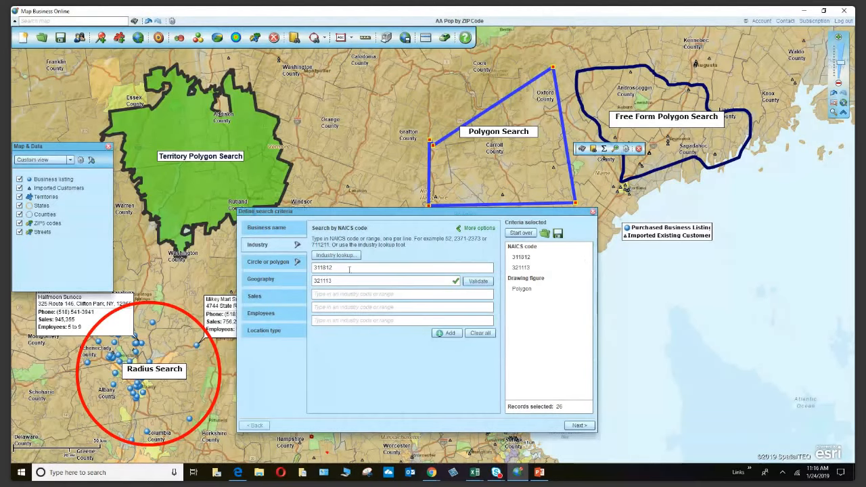
click(477, 280)
mouse_move(510, 269)
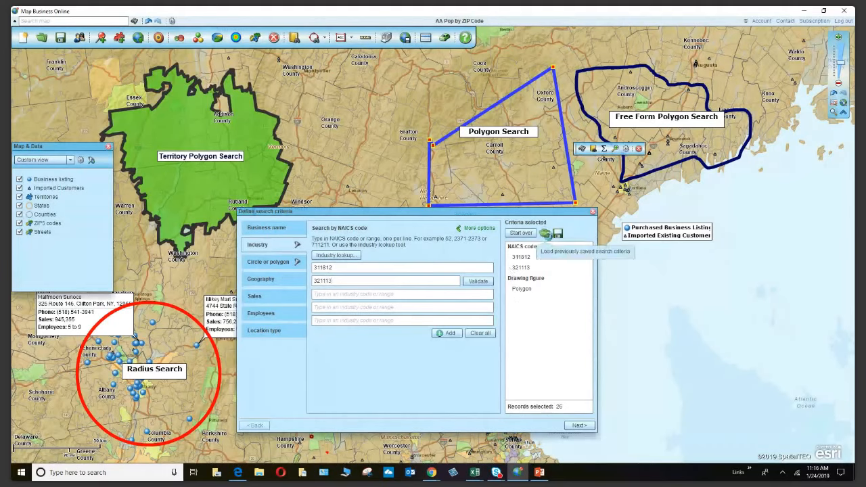
click(545, 233)
mouse_move(551, 245)
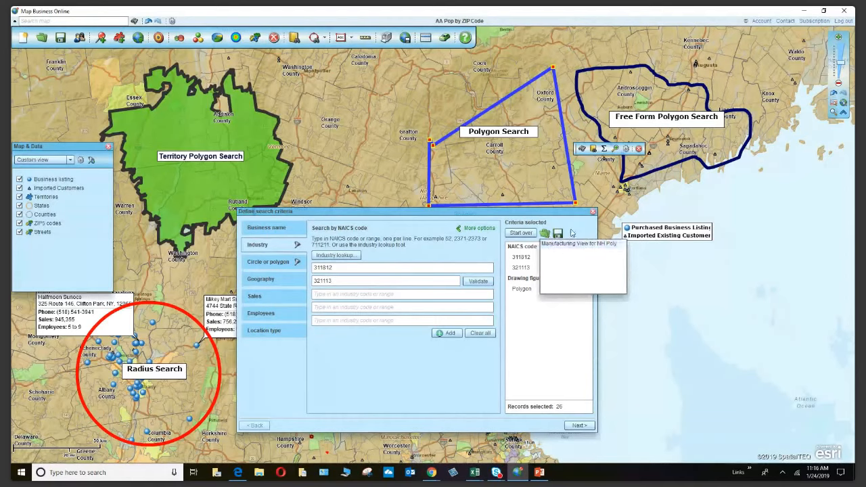
click(572, 232)
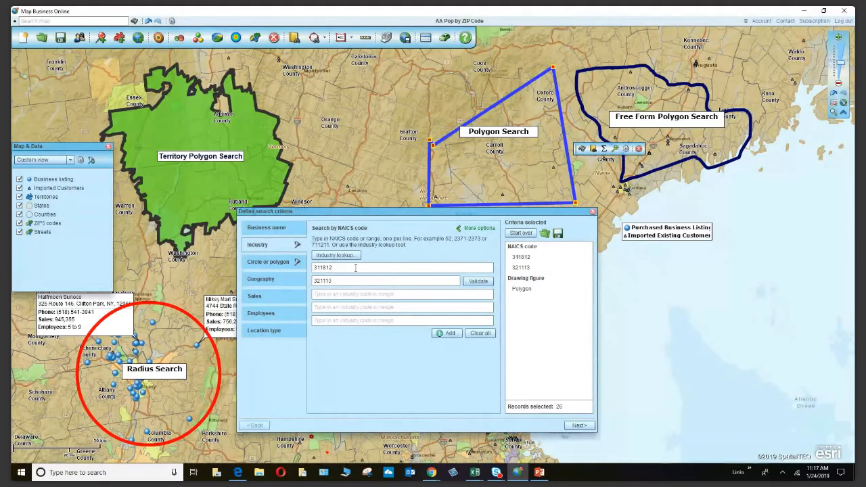
click(545, 234)
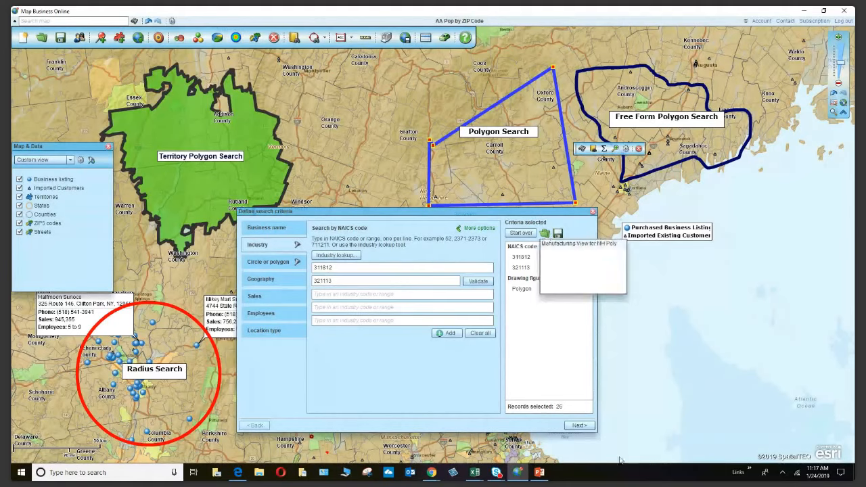
click(408, 235)
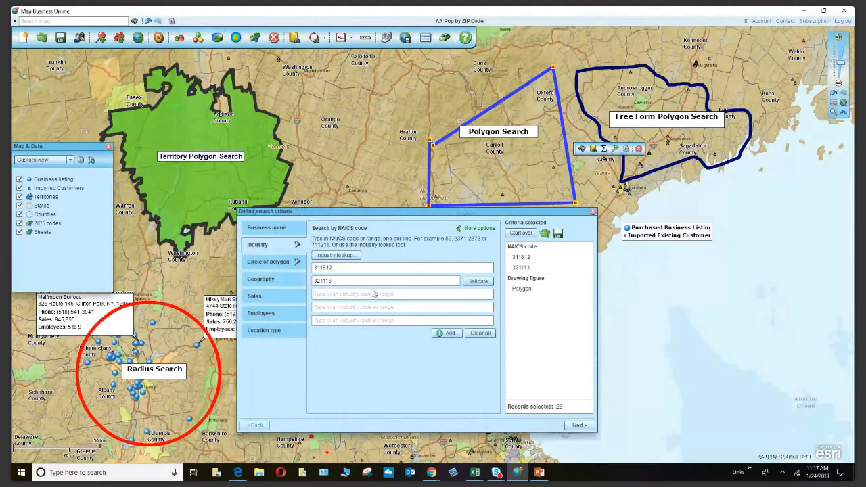
Add Tamworth, NH as a city geography criterion, validate it, and count 26 records.
click(260, 278)
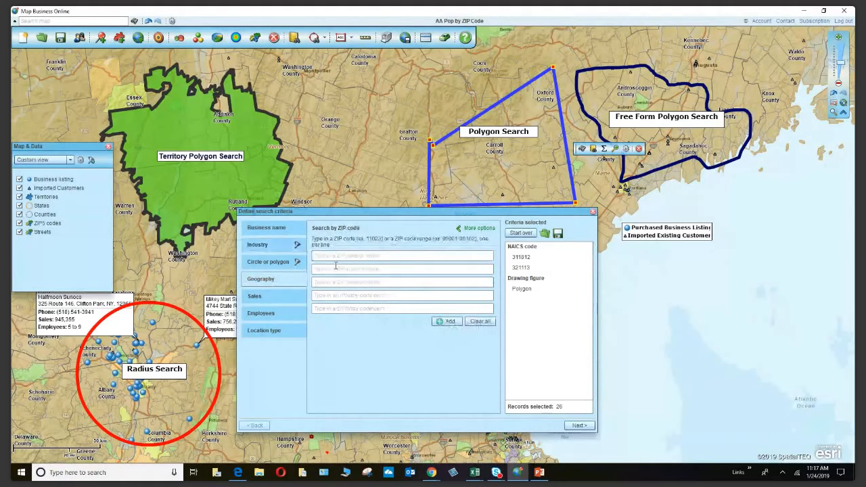
click(383, 256)
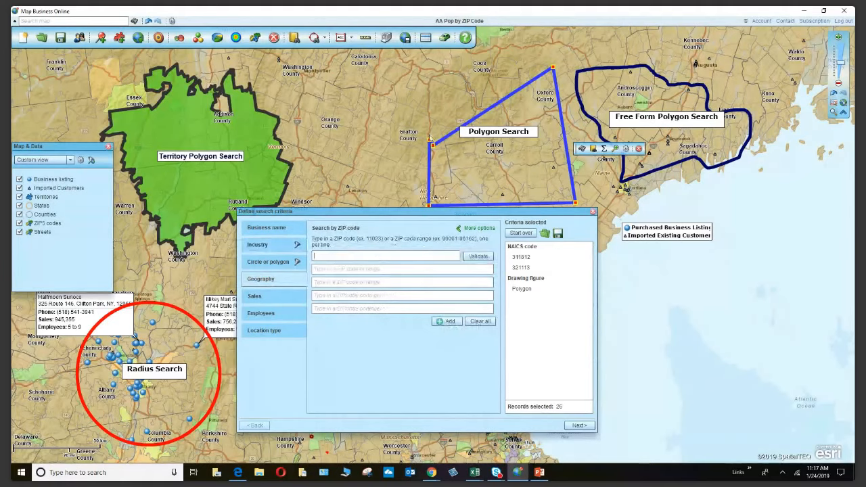
click(484, 230)
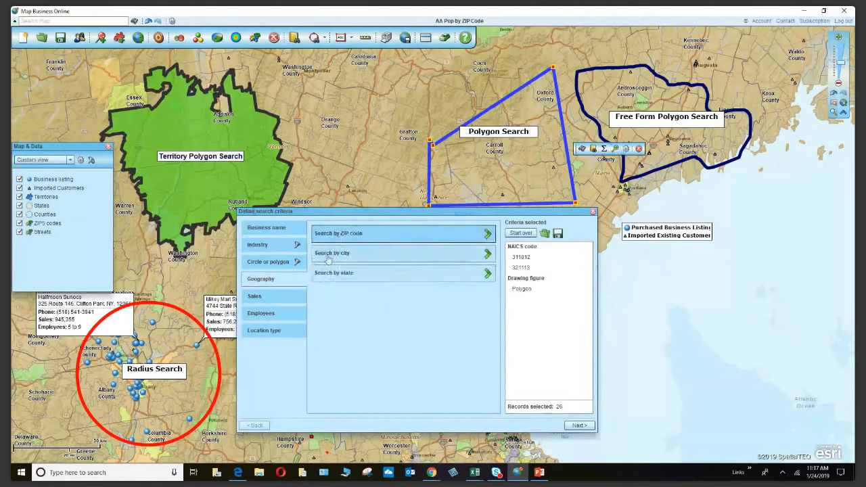
click(367, 257)
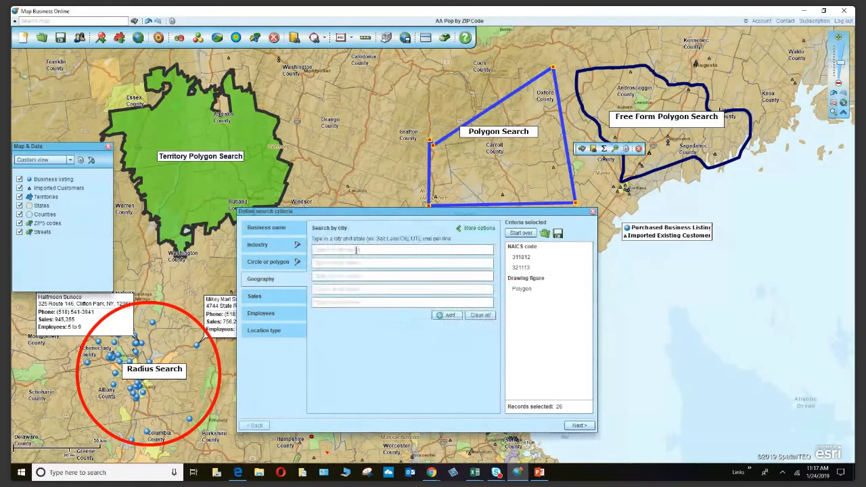
text(Tamworth, NH)
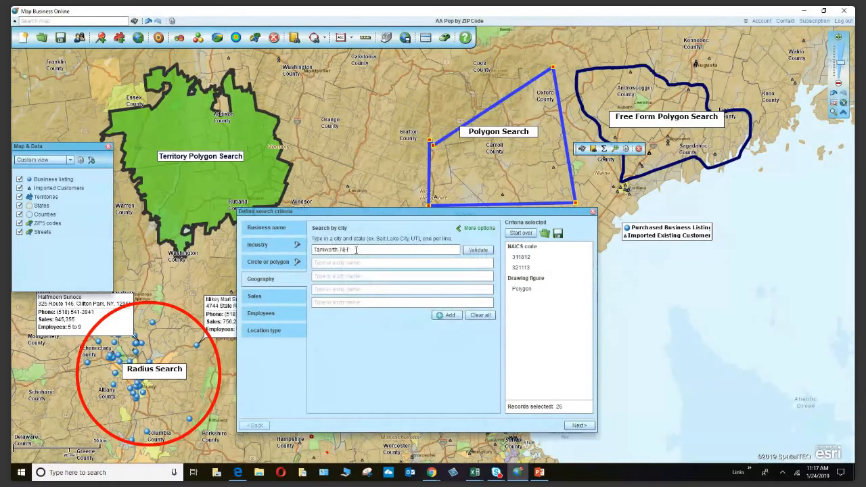
click(475, 250)
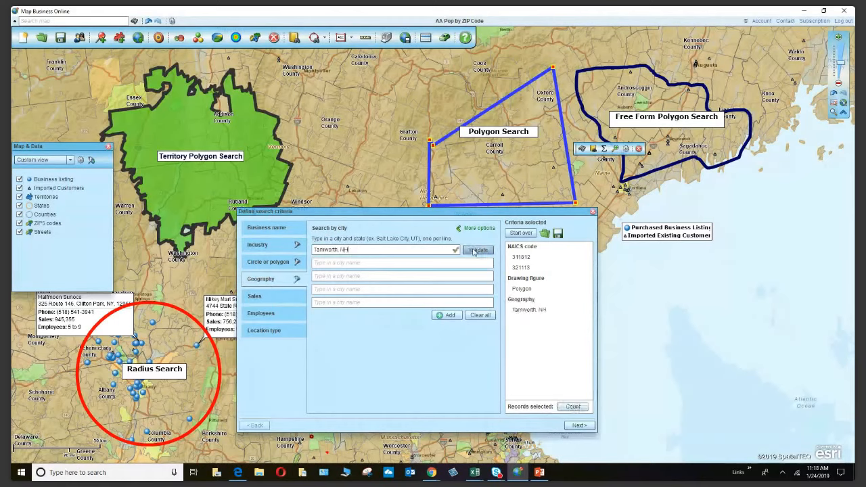
click(573, 406)
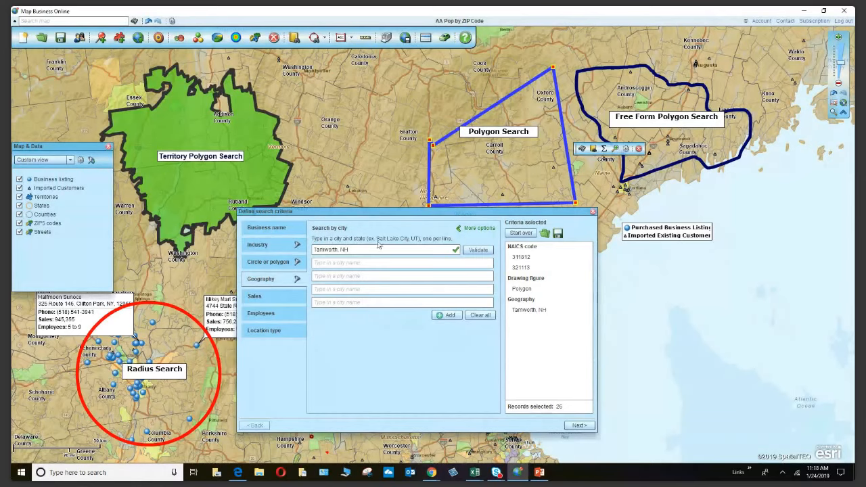
Add Concord, NH as a second city, validate it, and recount to 29 records.
click(339, 264)
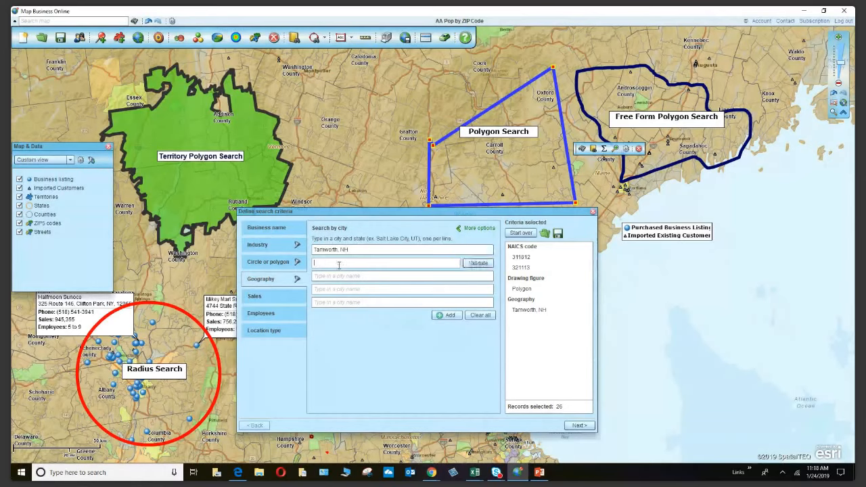
text(Concord, NH)
click(477, 262)
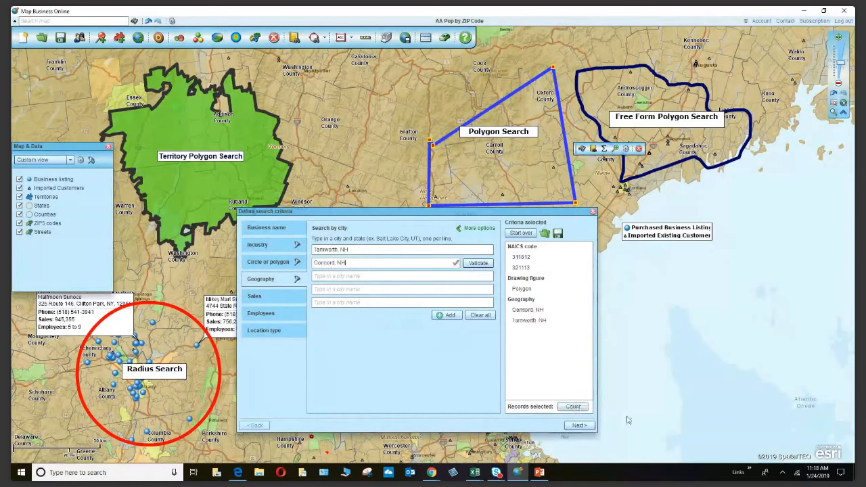
click(575, 408)
Move the search criteria window aside to reveal the map, then close it.
drag(417, 211, 238, 141)
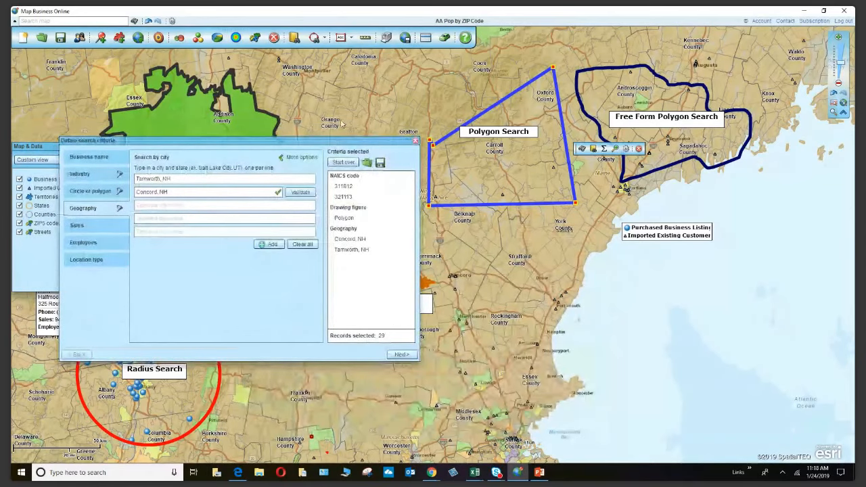
drag(335, 143, 549, 223)
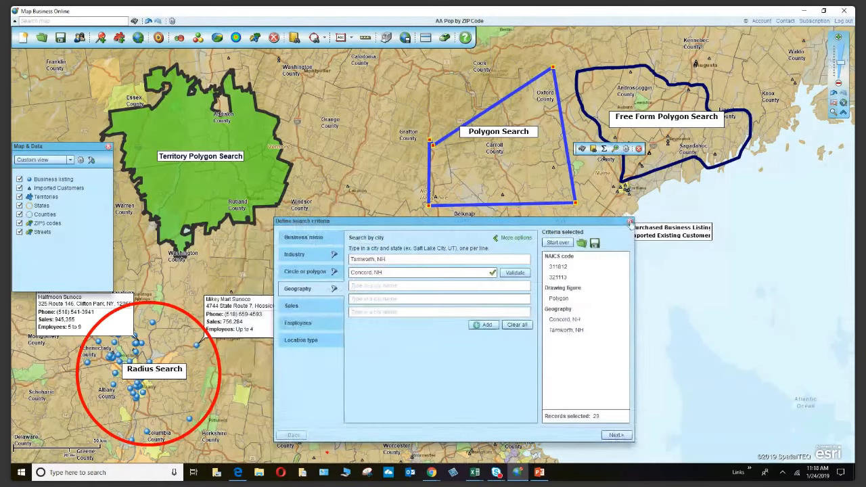
click(630, 223)
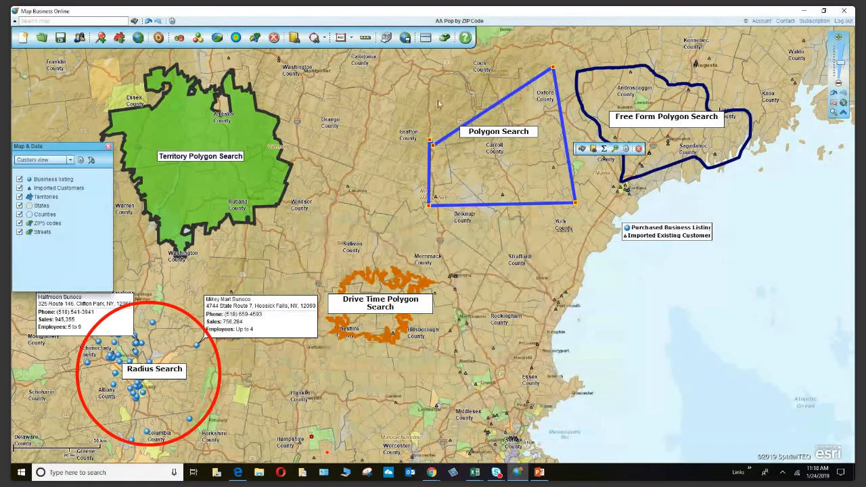
Delete the Concord, NH city entry, revalidate, recount to 0 records, and close the window.
click(293, 37)
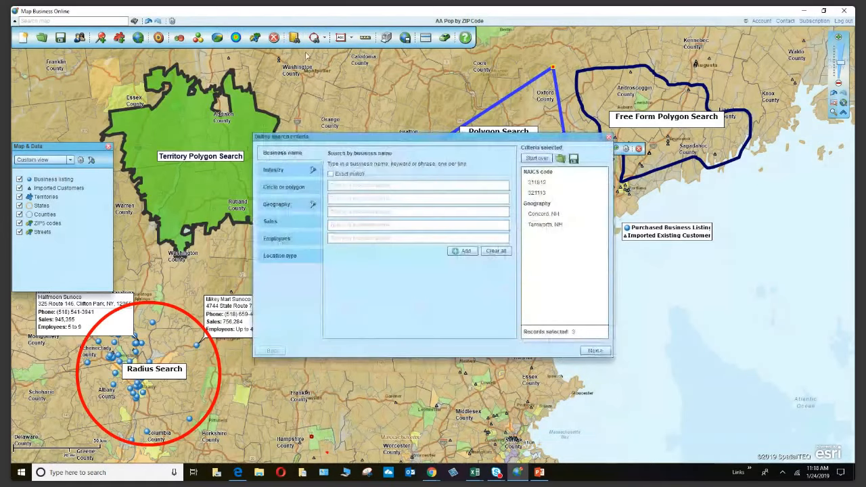
click(282, 206)
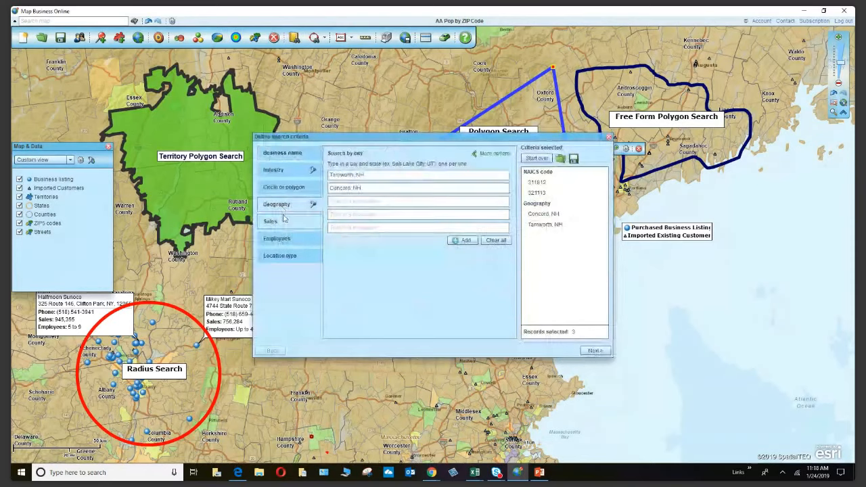
drag(369, 185, 329, 186)
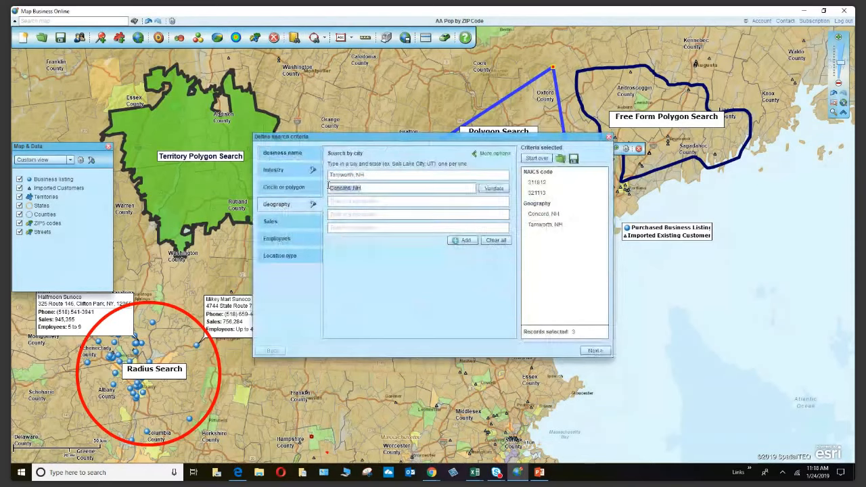
key(BackSpace)
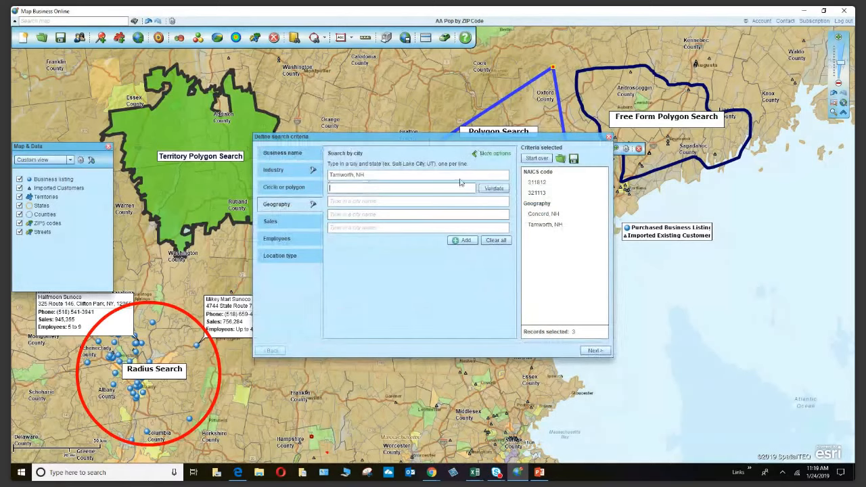
click(493, 186)
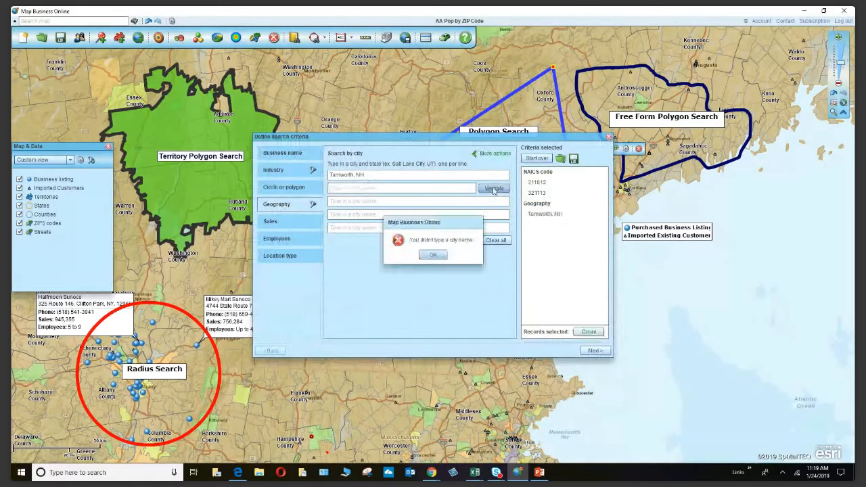
click(428, 258)
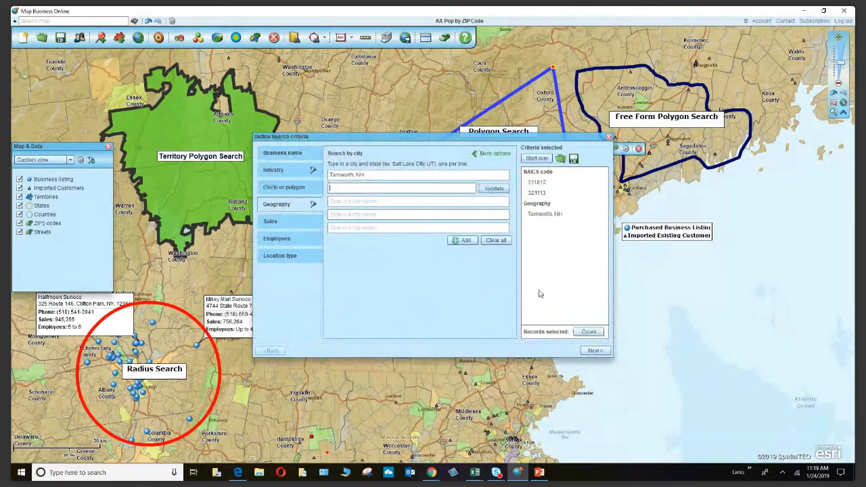
click(590, 332)
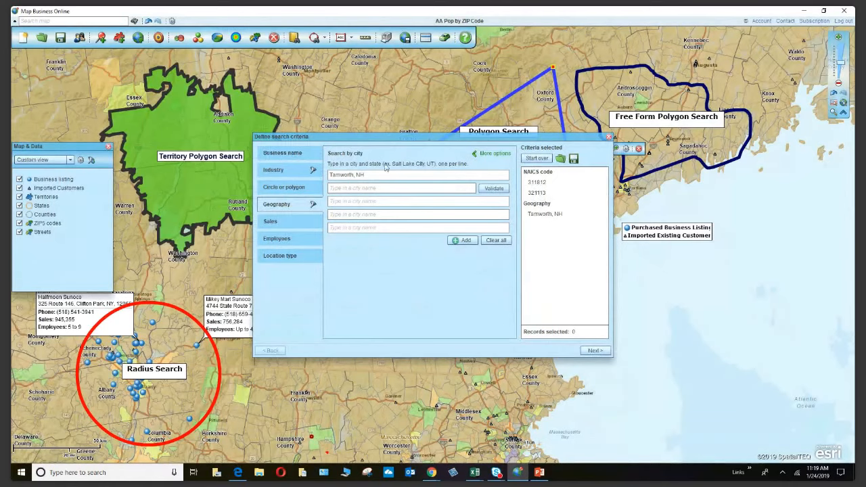
click(610, 138)
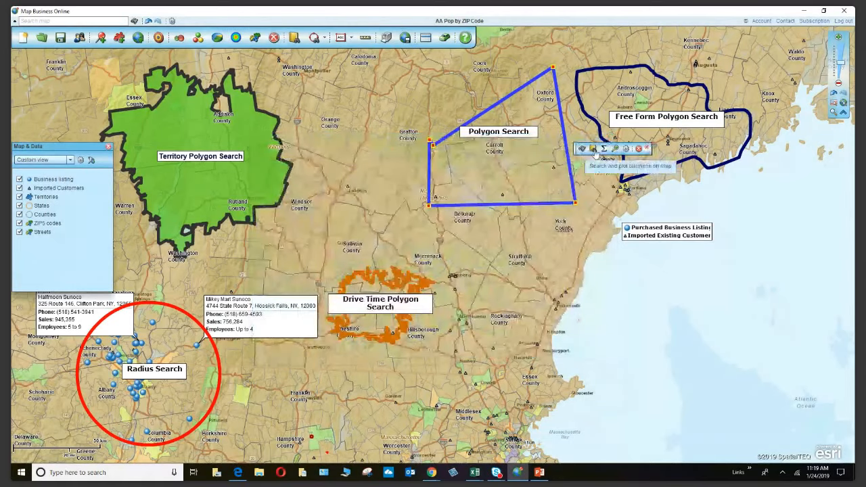
Reopen the polygon business search and remove the Tamworth, NH city criterion under Geography.
click(595, 151)
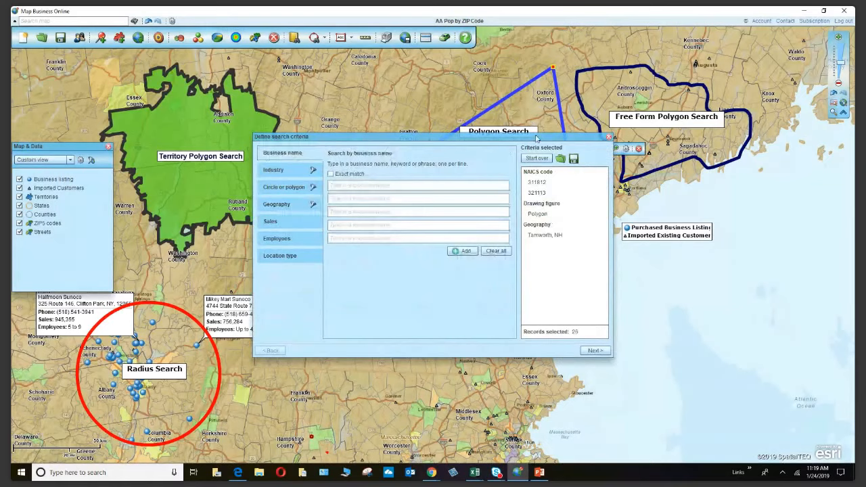
drag(537, 139, 499, 220)
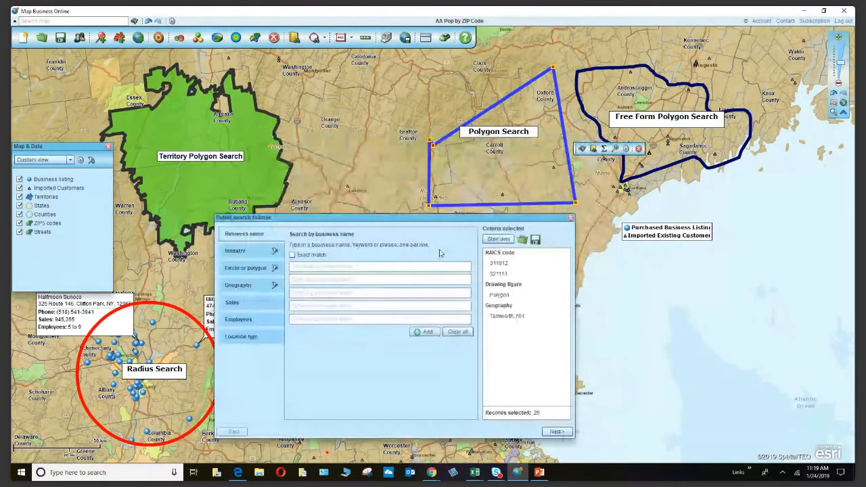
click(245, 286)
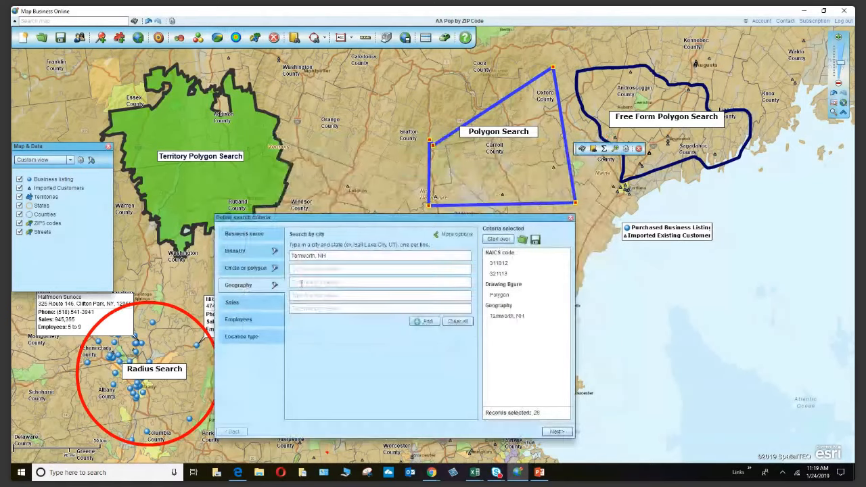
click(448, 234)
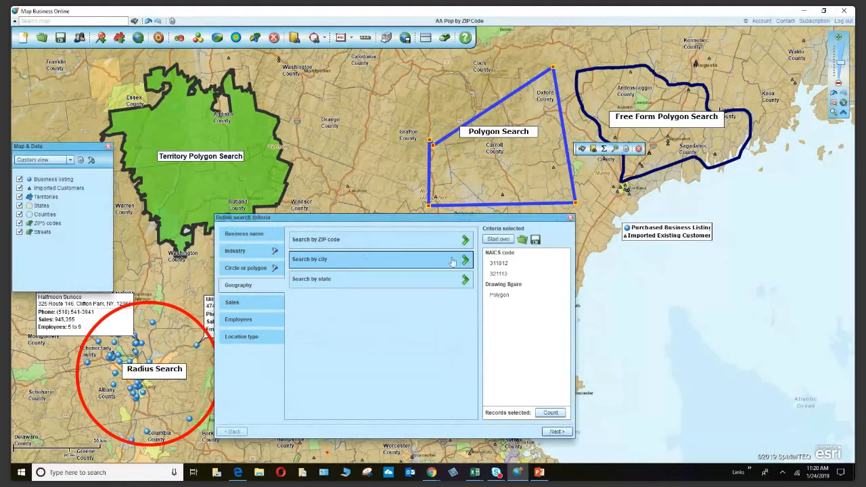
On the Sales tab, count records for 1M – 2.5M, then for 100M through 1B-and-above sales.
click(265, 306)
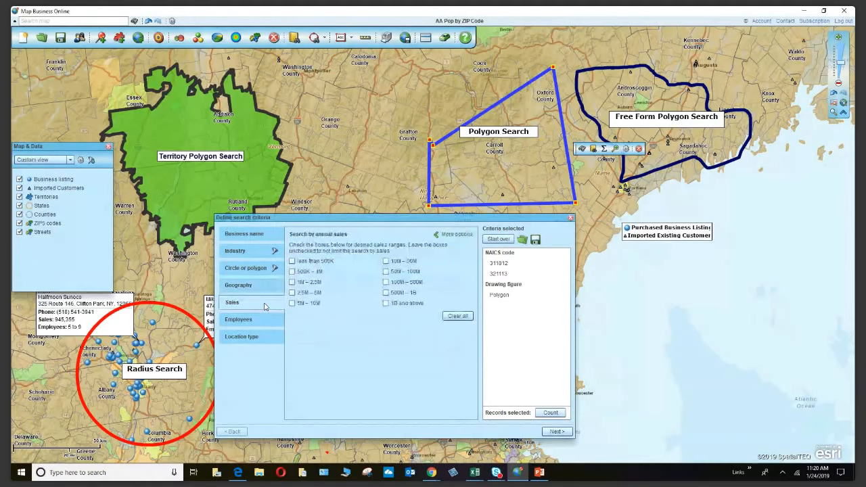
click(292, 281)
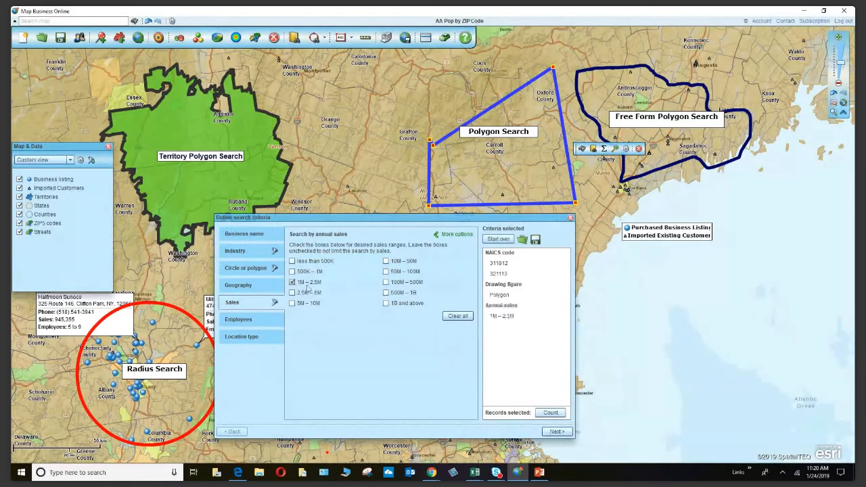
click(559, 414)
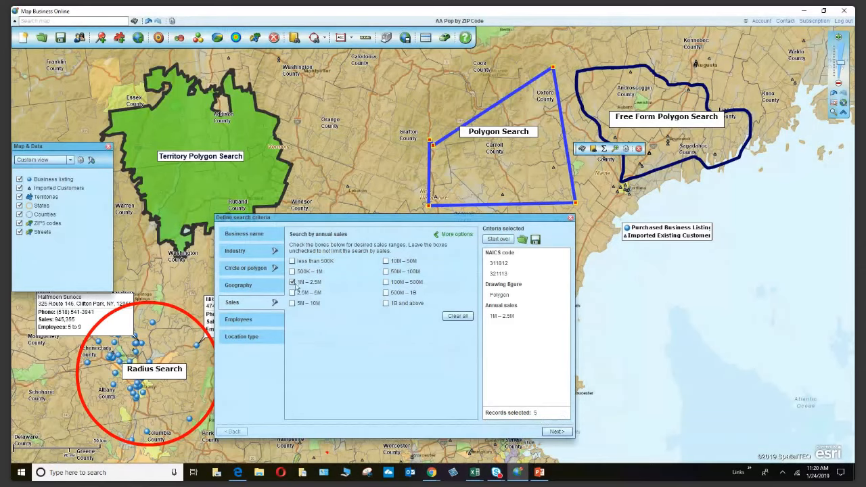
click(292, 282)
click(386, 282)
click(386, 292)
click(386, 303)
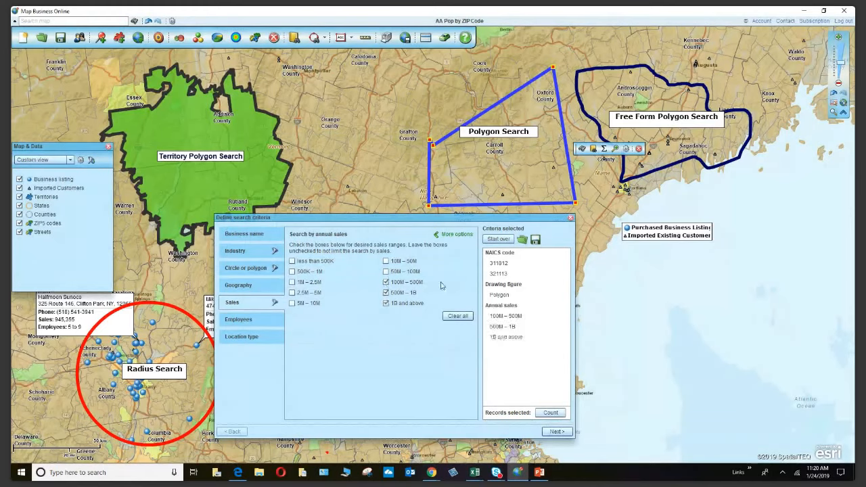
click(550, 413)
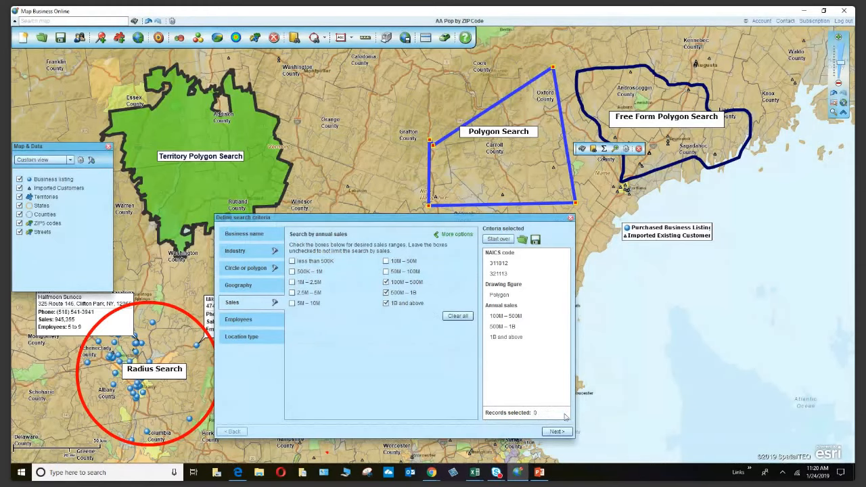
Add the 50M – 100M and 10M – 50M sales ranges, recounting after each.
click(385, 271)
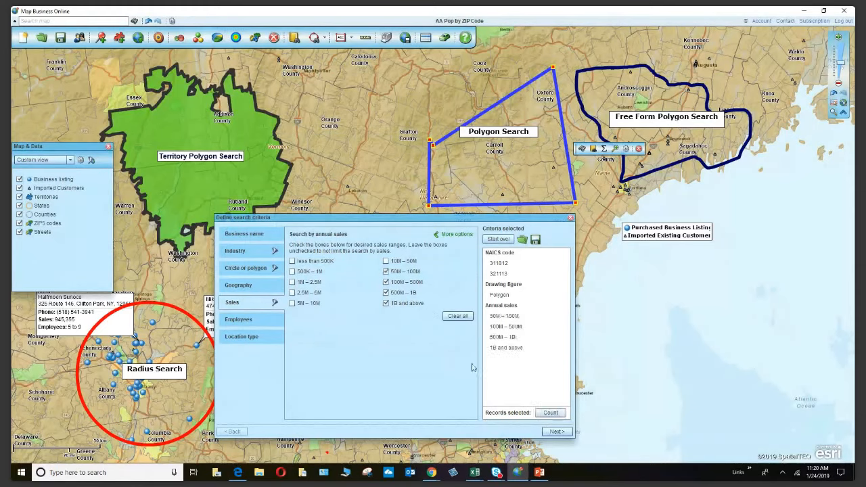
click(544, 413)
click(386, 261)
click(548, 413)
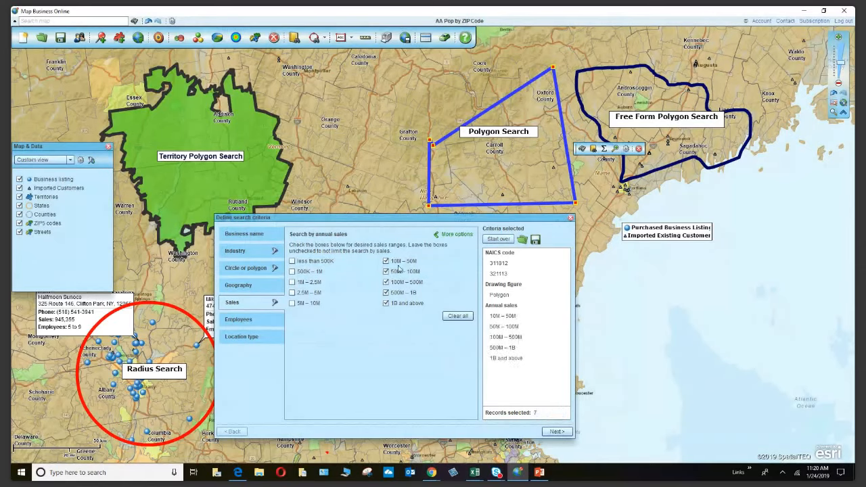
Uncheck every range except 10M – 50M and count, yielding 7 records.
click(386, 271)
click(387, 282)
click(386, 292)
click(386, 303)
click(551, 415)
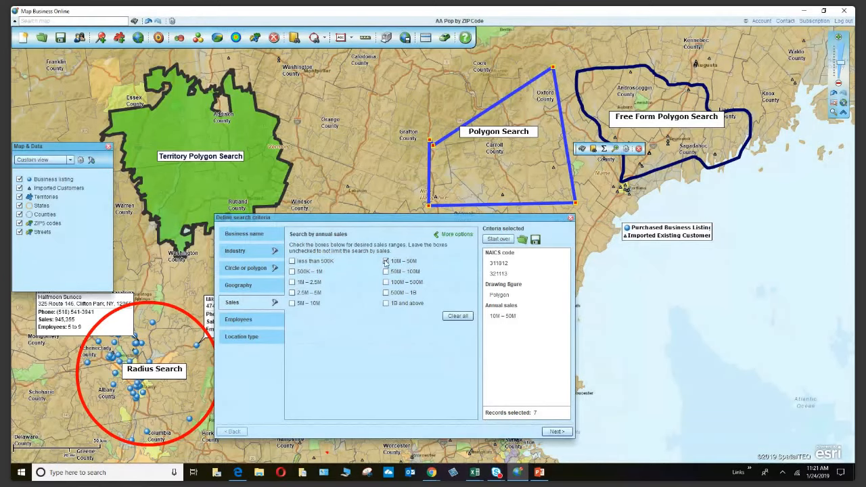
Replace the 10M – 50M range with a custom sales range from 500 to 10000 (500K – 10M).
click(385, 262)
click(449, 236)
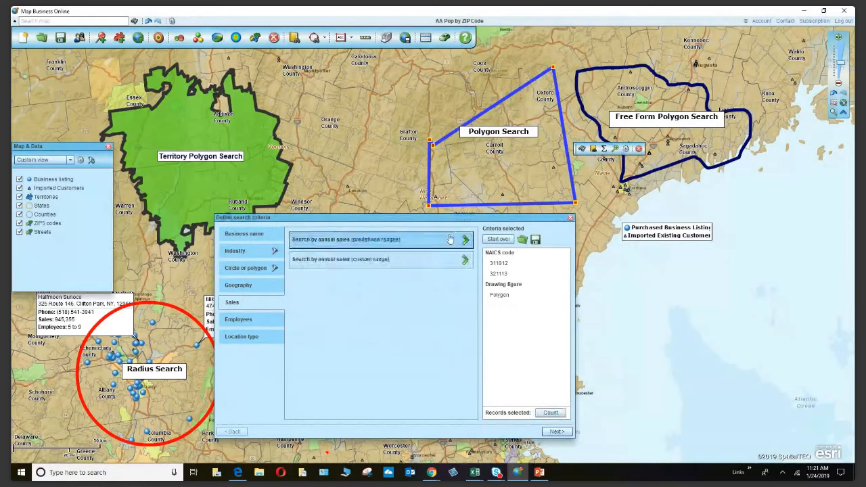
click(371, 262)
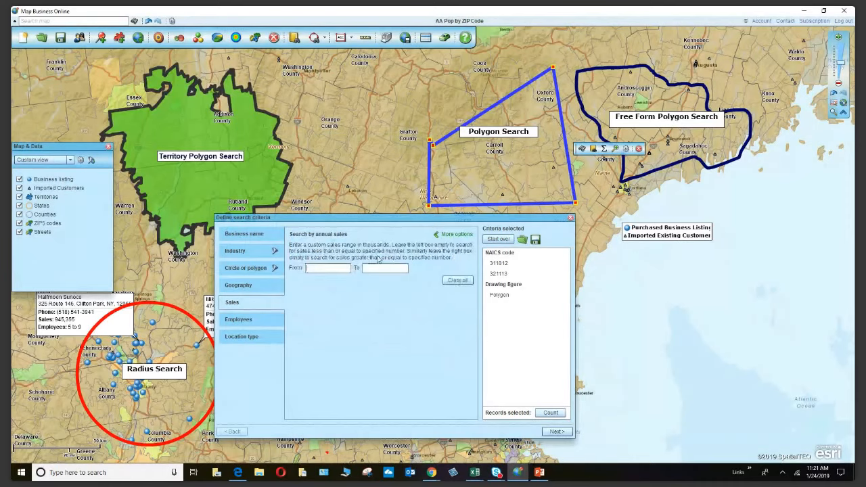
text(500)
click(378, 268)
text(10000)
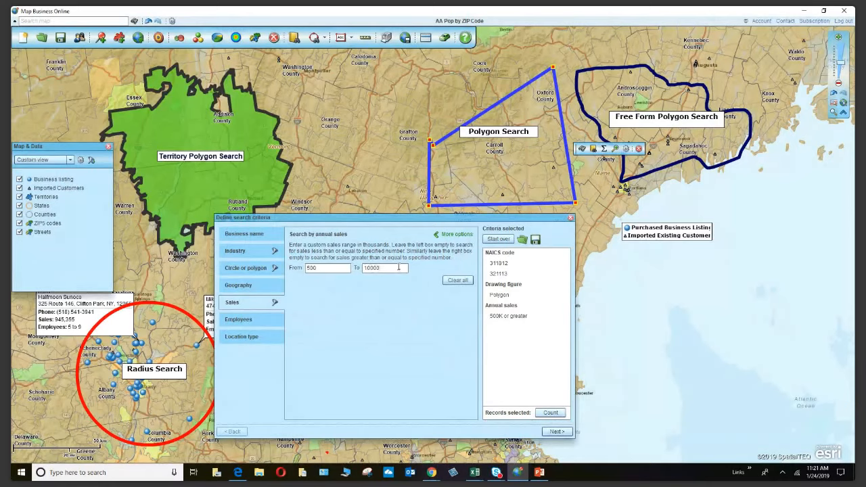
click(465, 282)
Delete the custom From and To sales values and clear the remaining sales criterion.
click(391, 267)
drag(392, 267, 332, 252)
key(Delete)
click(324, 268)
click(324, 268)
drag(338, 268, 306, 266)
key(Delete)
click(458, 281)
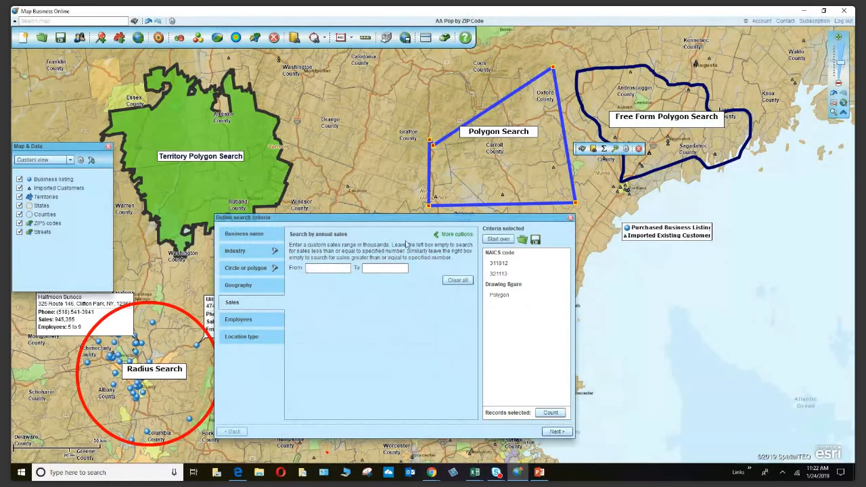
On the Employees tab, count records for 250-499 employees, then for all ranges up to 10,000 and above.
click(252, 320)
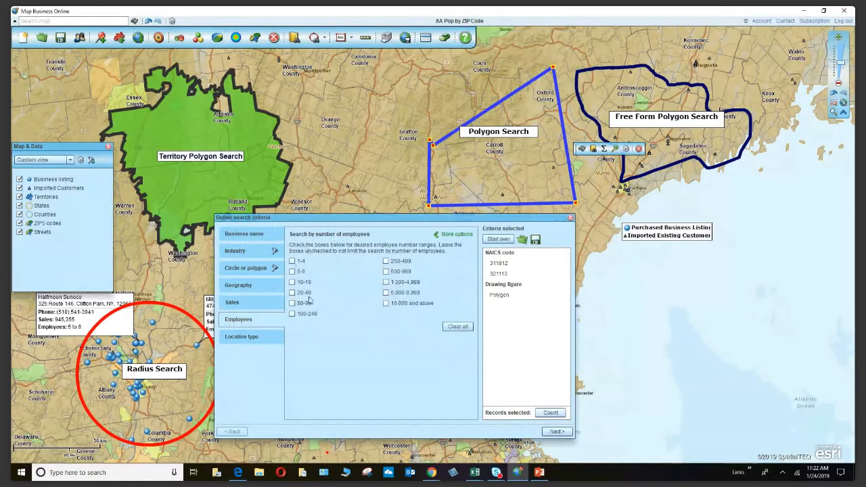
click(386, 261)
click(551, 414)
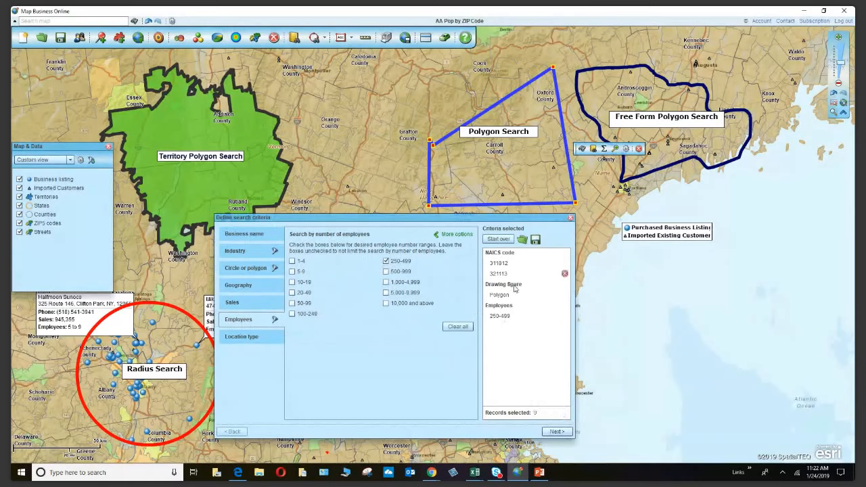
click(385, 271)
click(386, 282)
click(387, 292)
click(386, 303)
click(553, 414)
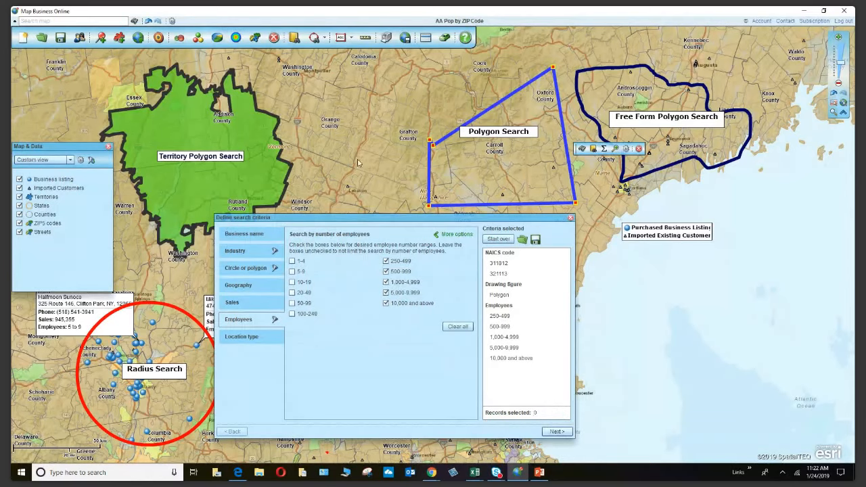
Uncheck the large employee ranges, count the 50-99 range, then remove it too.
click(385, 261)
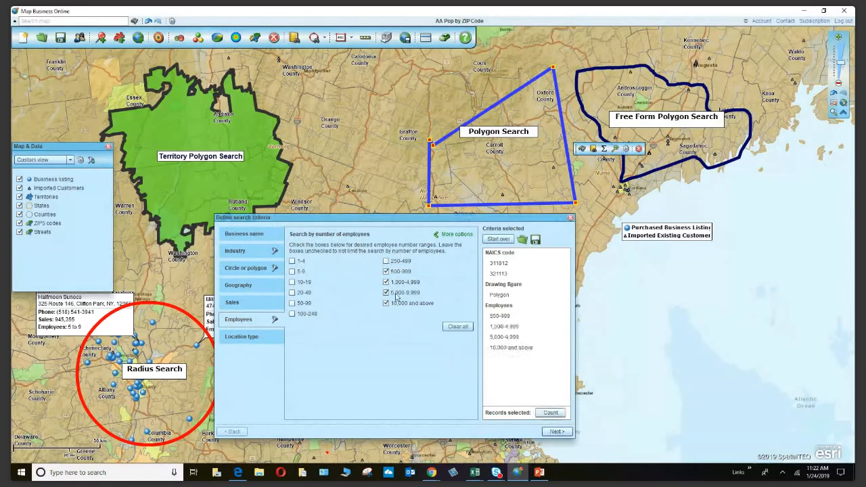
click(386, 271)
click(385, 282)
click(385, 292)
click(386, 303)
click(291, 303)
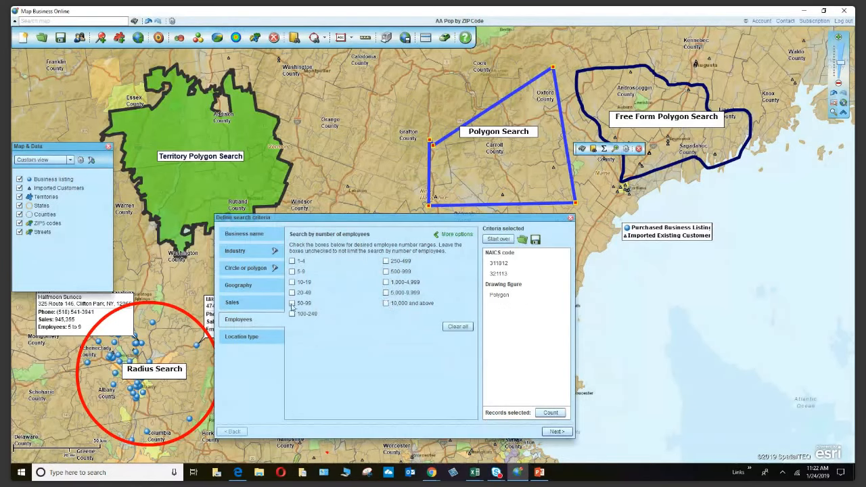
click(549, 410)
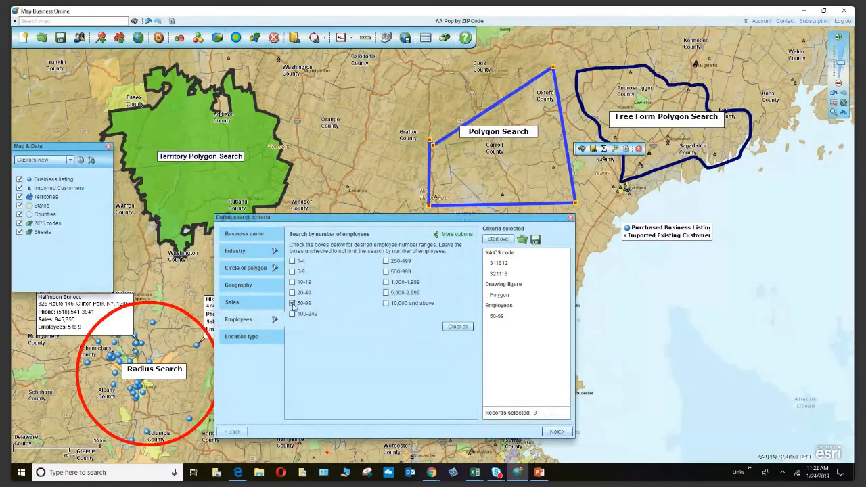
click(292, 303)
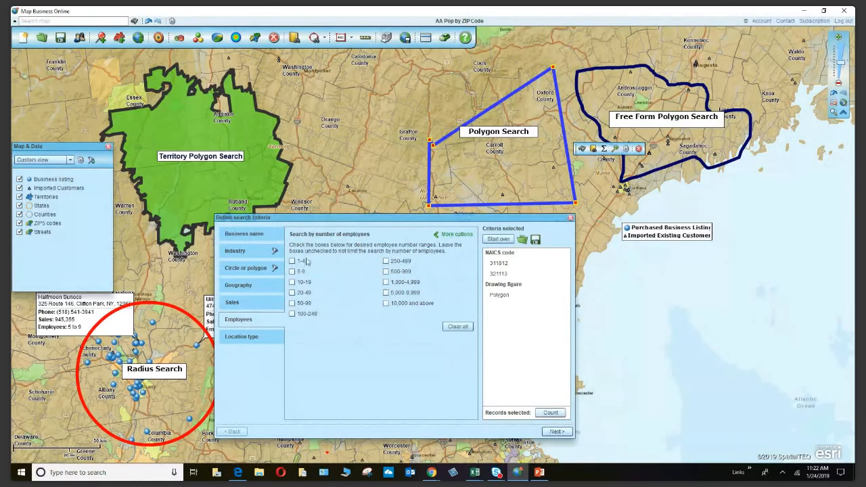
Browse the More options predefined and custom employee range choices without applying any.
click(457, 234)
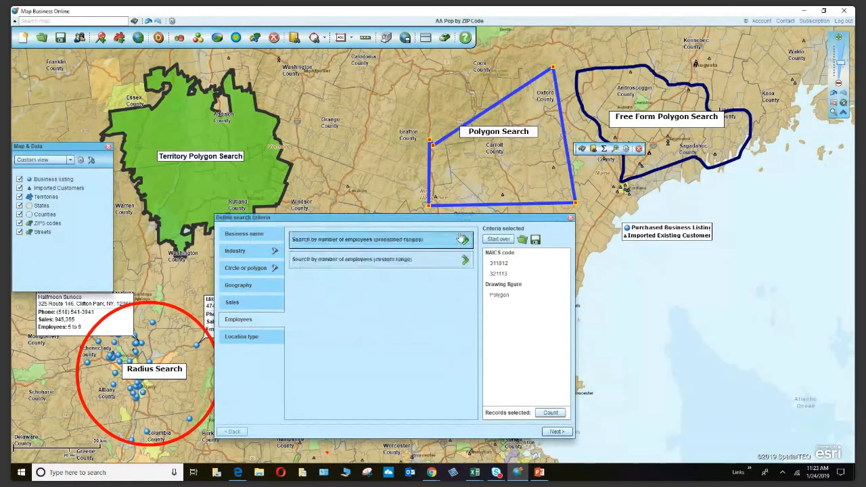
click(401, 241)
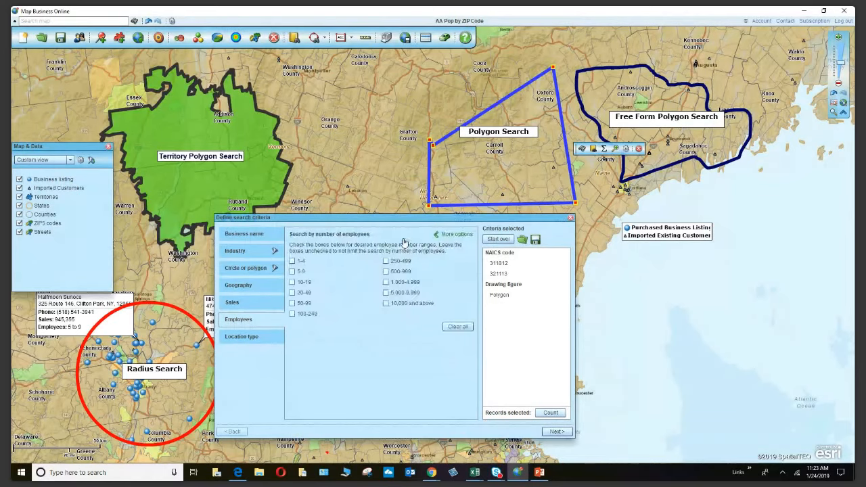
click(450, 235)
click(374, 261)
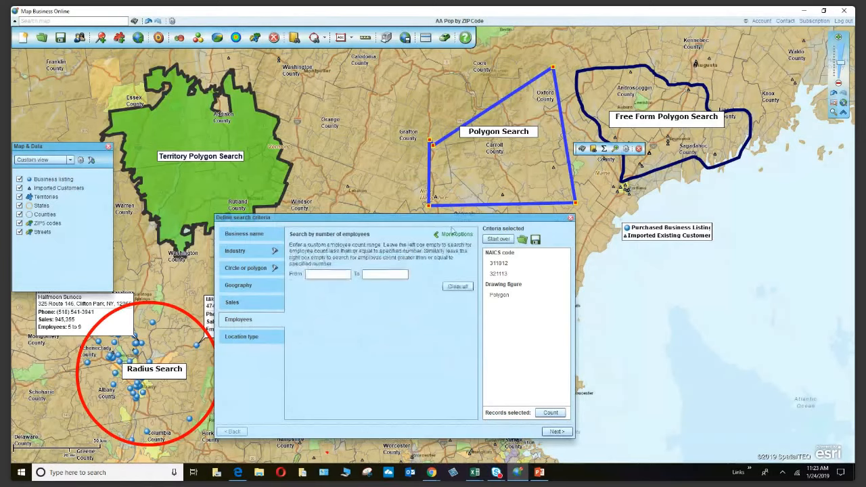
click(457, 235)
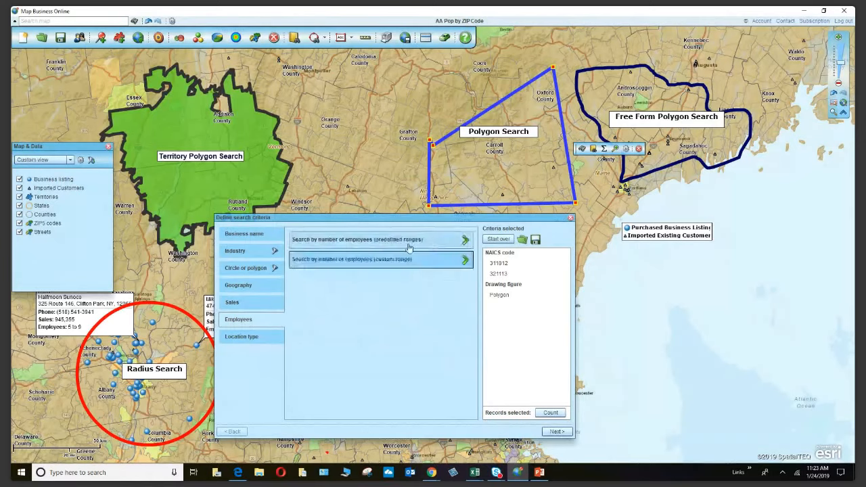
Try Branch and Headquarters location types, then count only Single location businesses for 26 records.
click(241, 334)
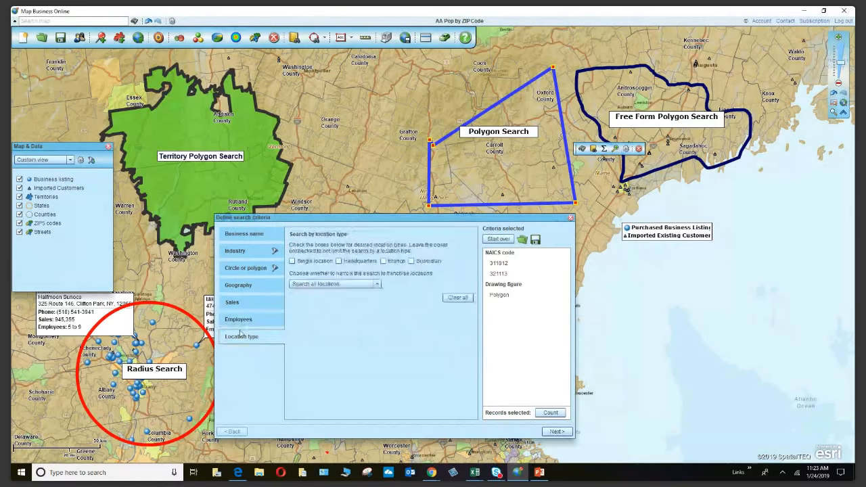
click(384, 261)
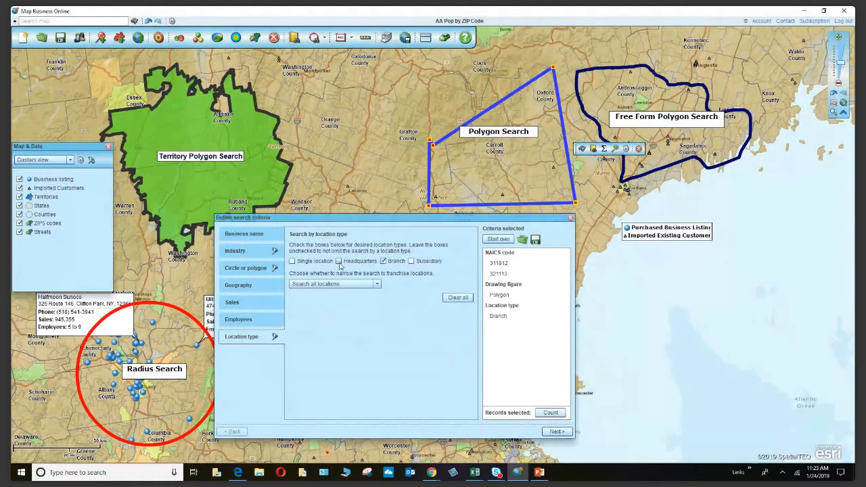
click(383, 261)
click(340, 261)
click(550, 412)
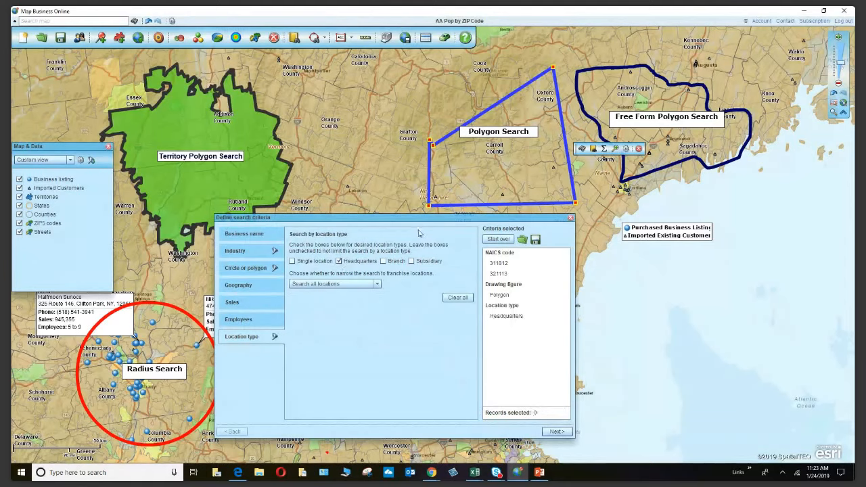
click(342, 264)
click(292, 261)
click(551, 414)
Move the criteria window aside and run the search, plotting the 26 found locations.
drag(491, 218, 451, 83)
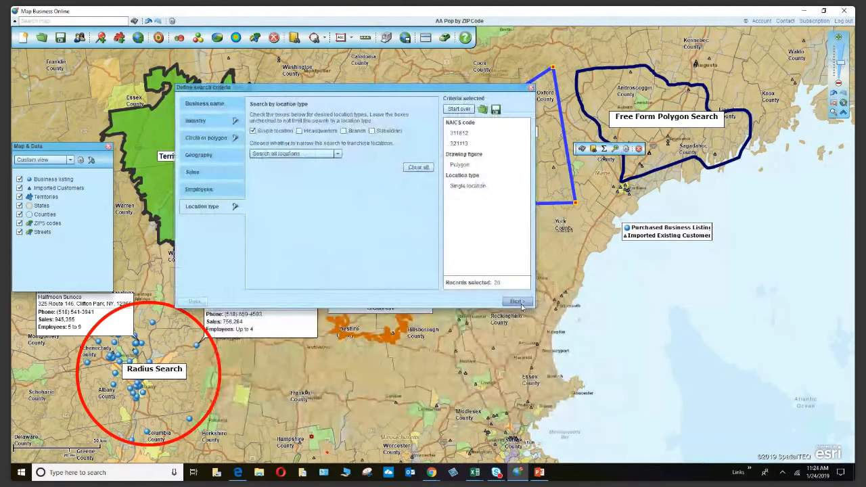
click(517, 300)
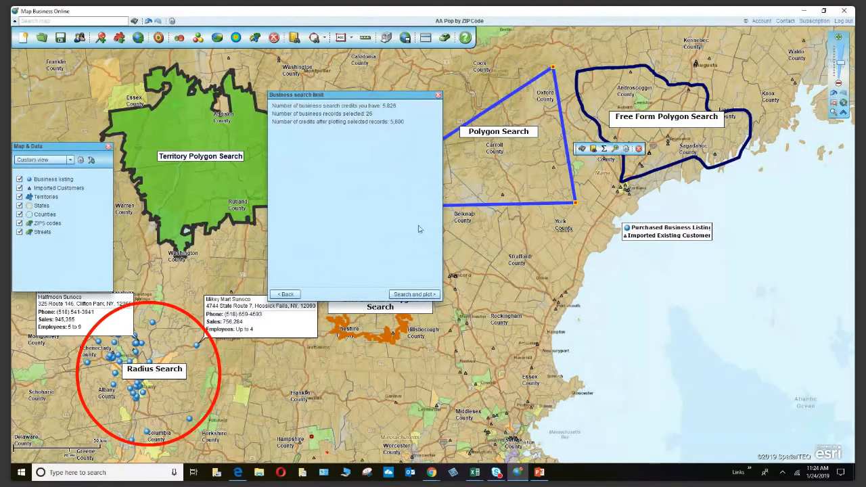
click(428, 299)
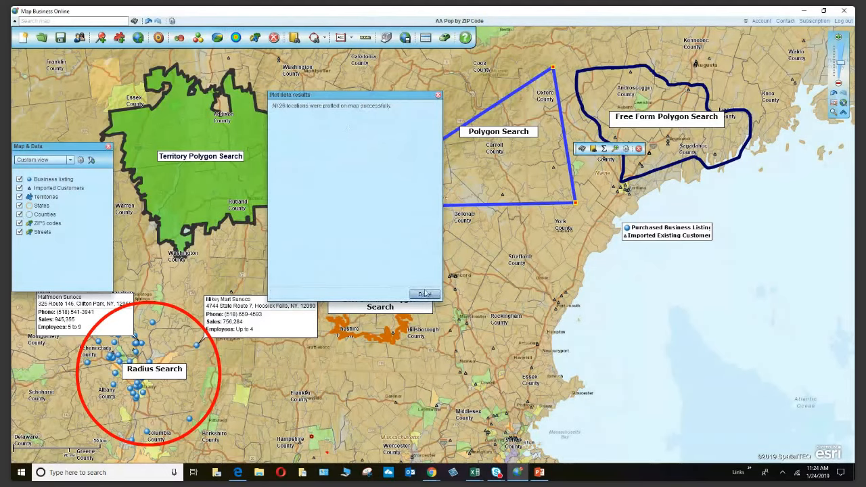
Decline colour-coding, then reposition and enlarge the listings table so all 26 rows show.
click(429, 297)
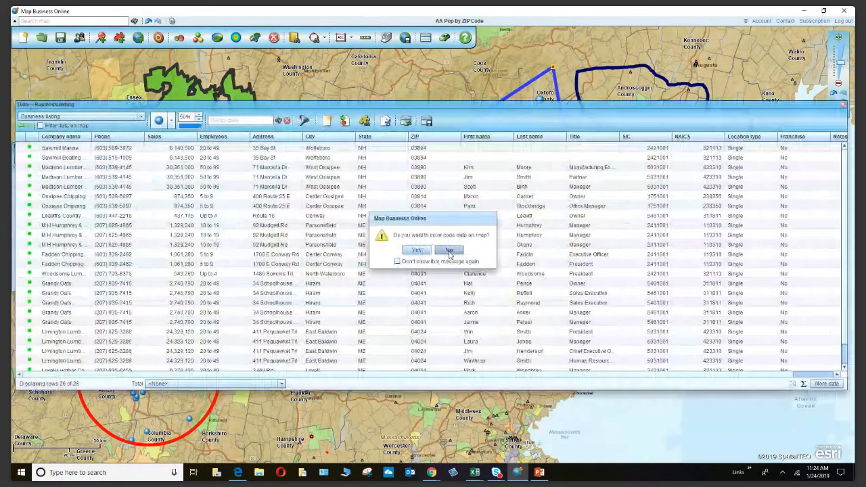
click(449, 251)
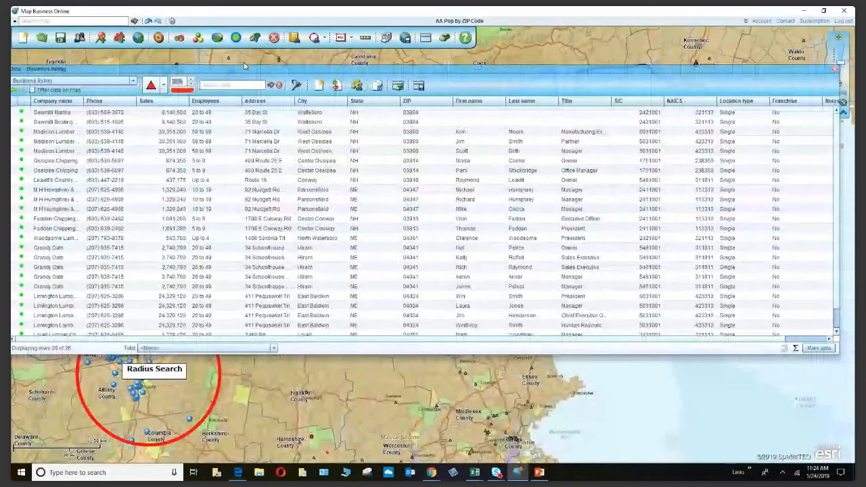
drag(244, 65, 256, 69)
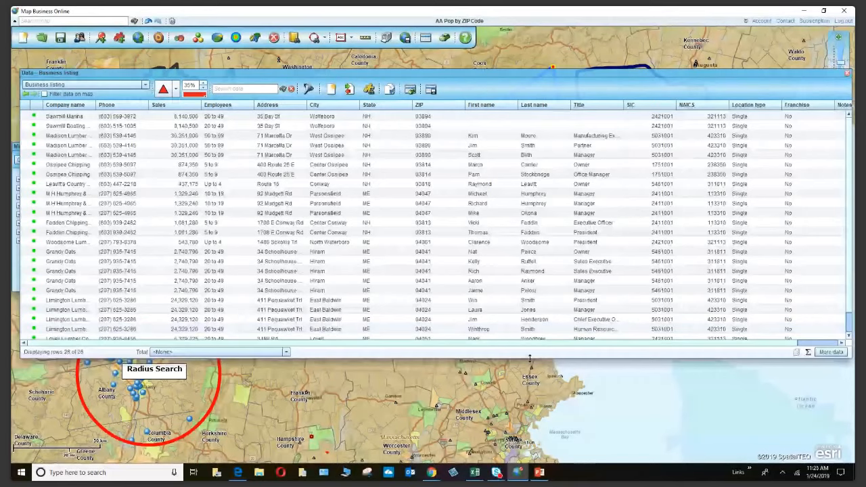
drag(529, 357, 530, 412)
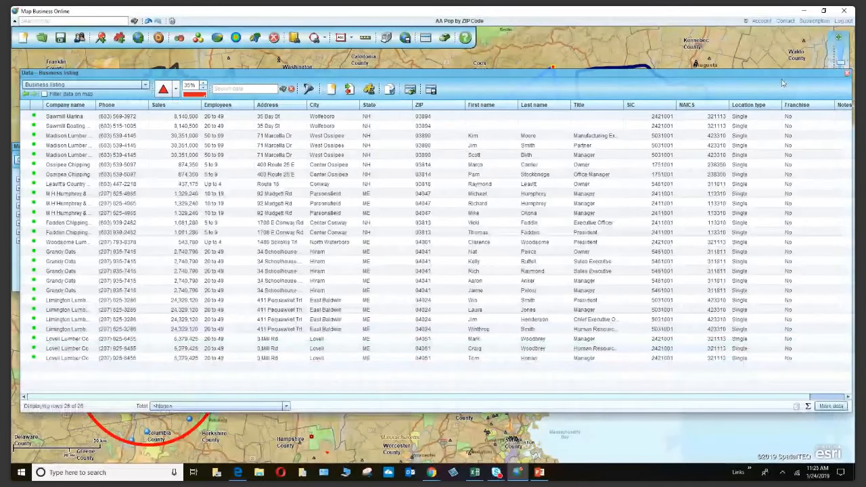
drag(781, 82, 713, 78)
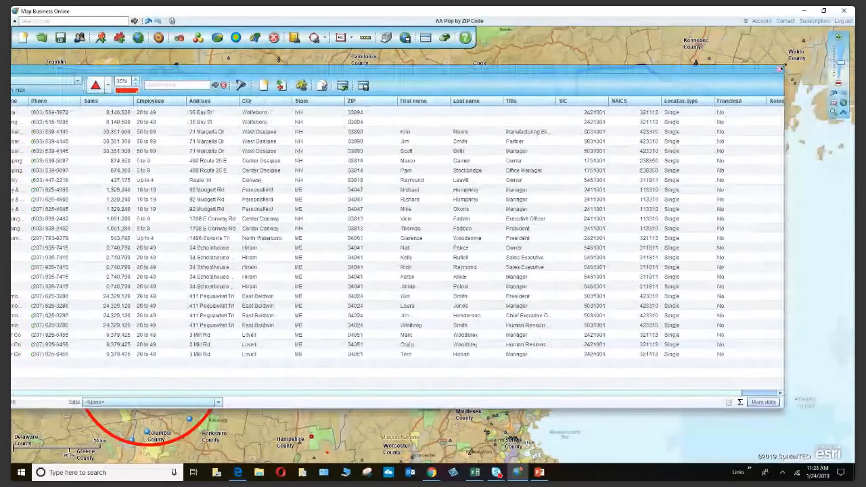
drag(579, 82, 696, 109)
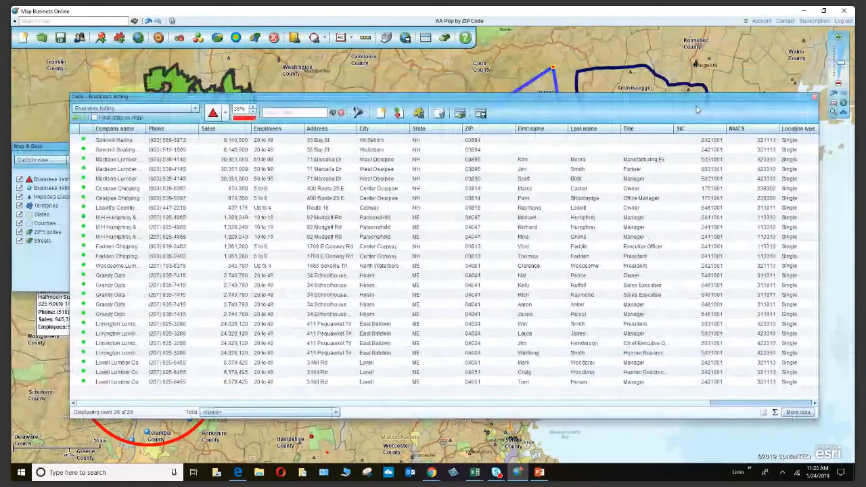
drag(696, 109, 699, 119)
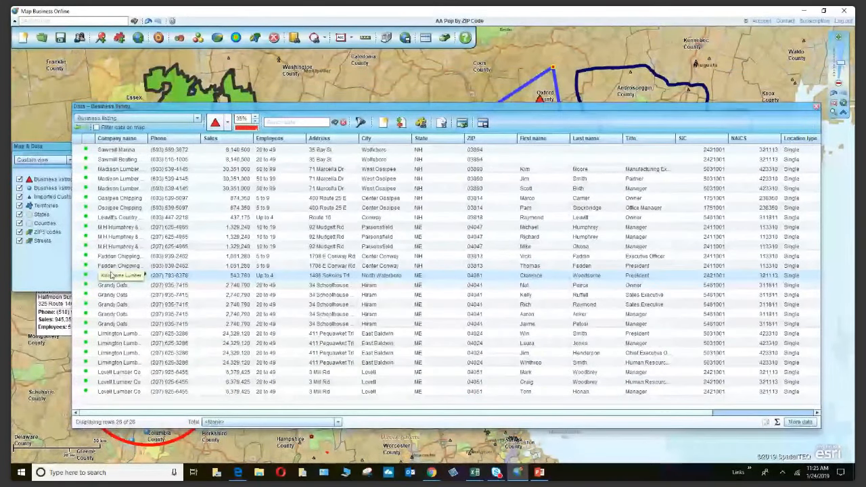
Export the 26 business listings to a saved file, then close the listing table.
click(482, 122)
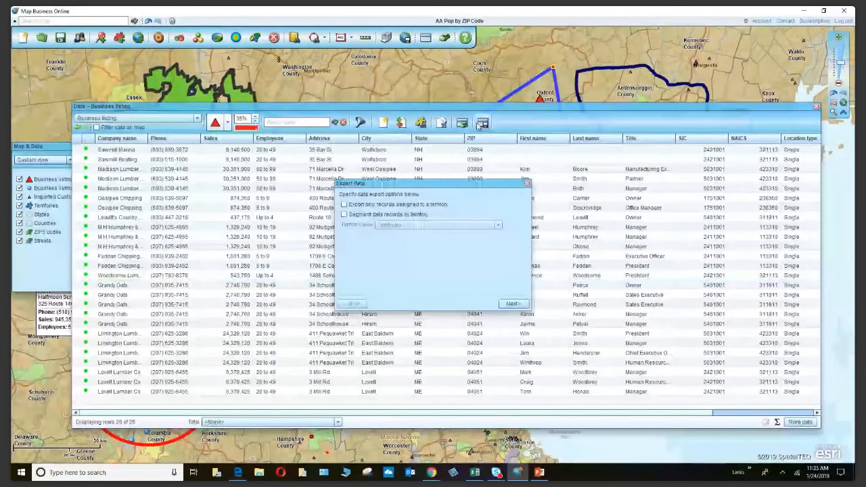
click(512, 304)
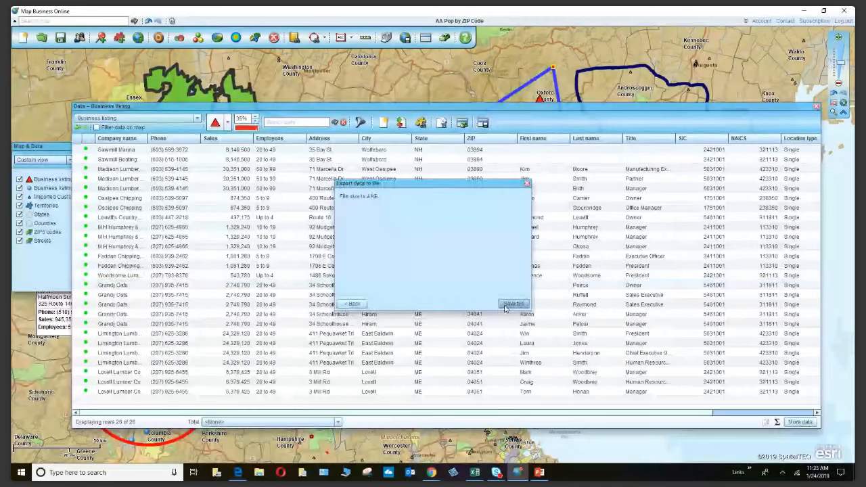
click(512, 303)
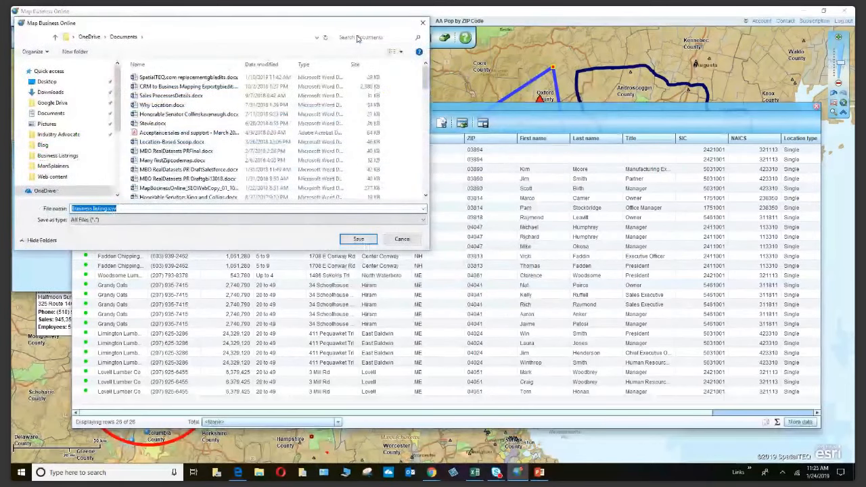
click(422, 24)
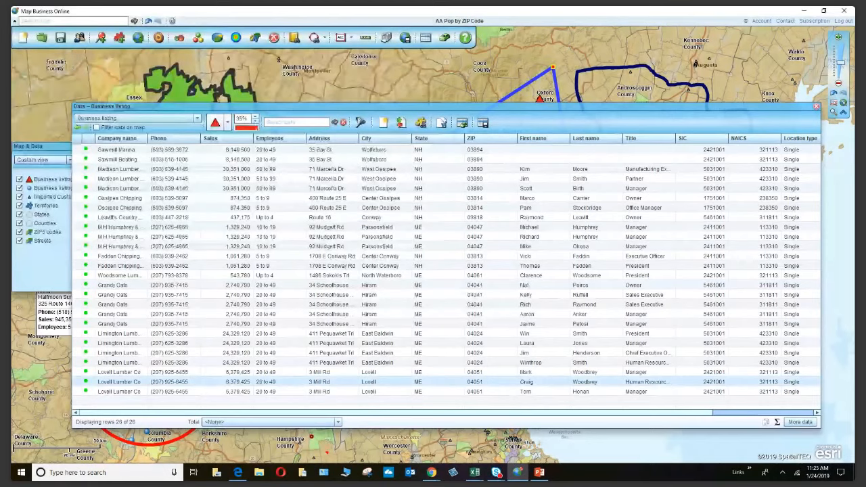
click(431, 472)
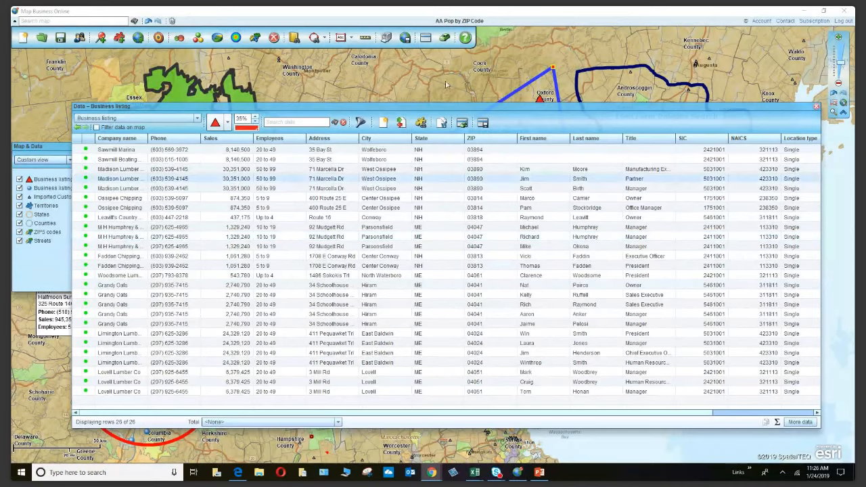
click(816, 107)
Close the ZIP codes data table to reveal the red triangles inside the polygon.
click(817, 108)
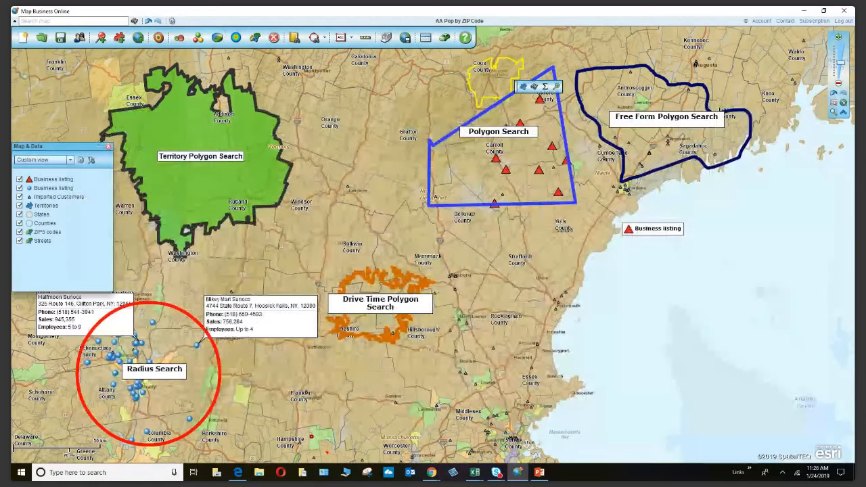
key(alt+Tab)
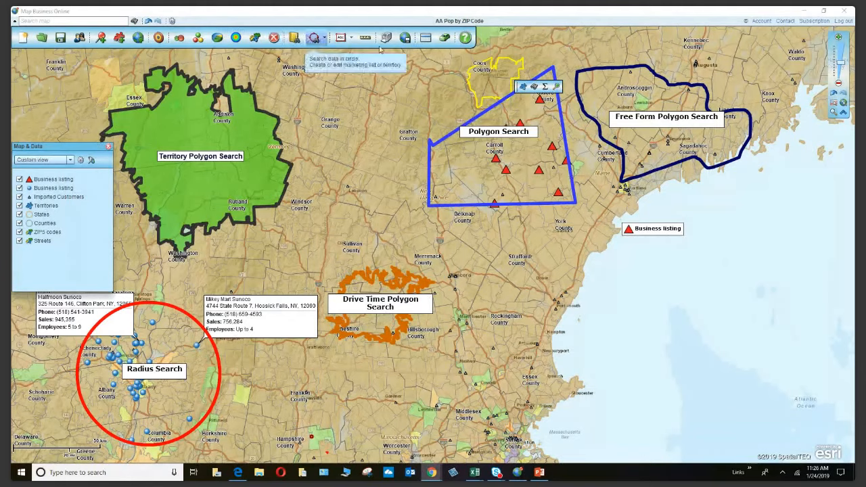
Open the polygon's search criteria and choose a custom annual sales range.
click(561, 121)
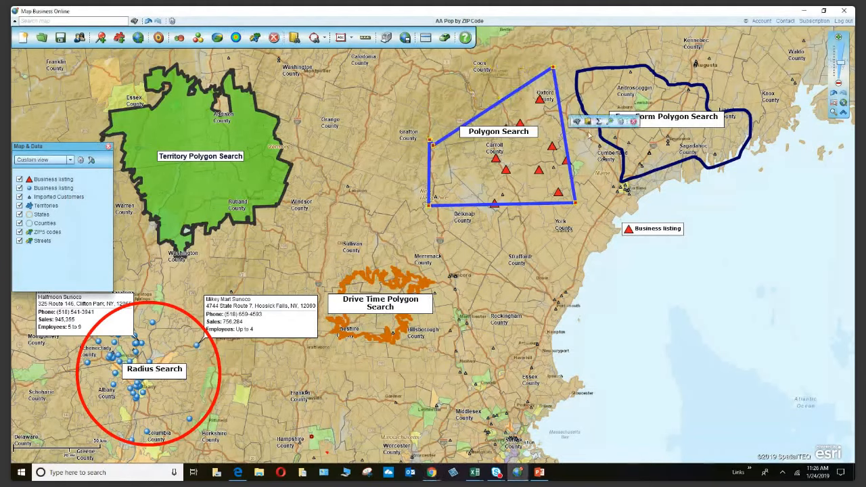
click(587, 122)
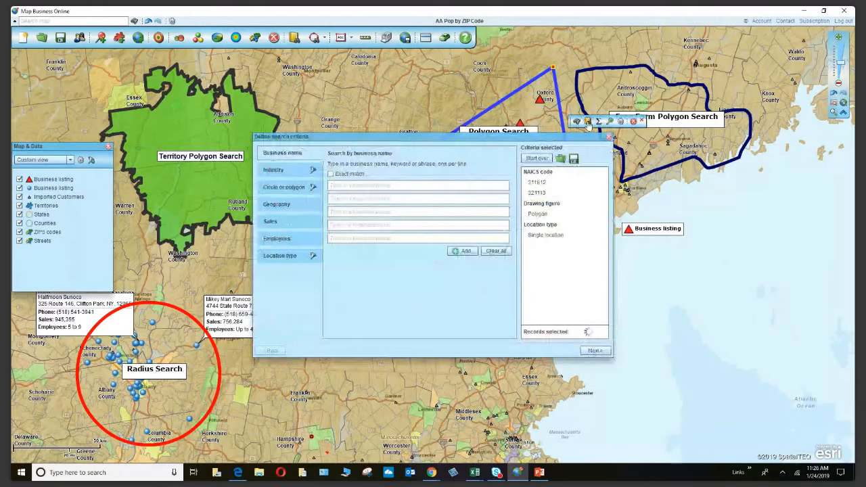
click(182, 268)
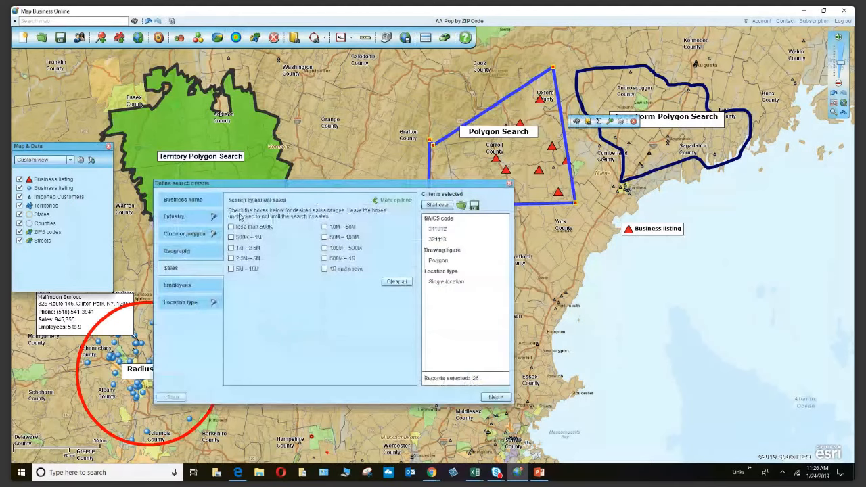
click(396, 201)
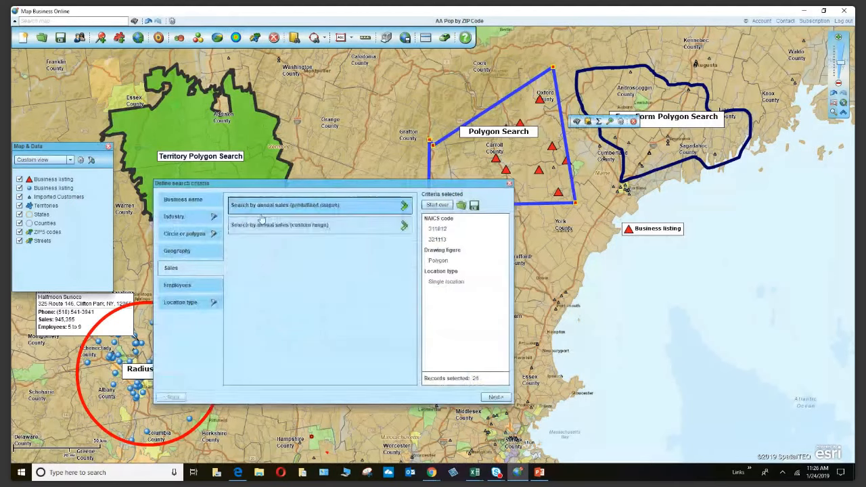
click(292, 205)
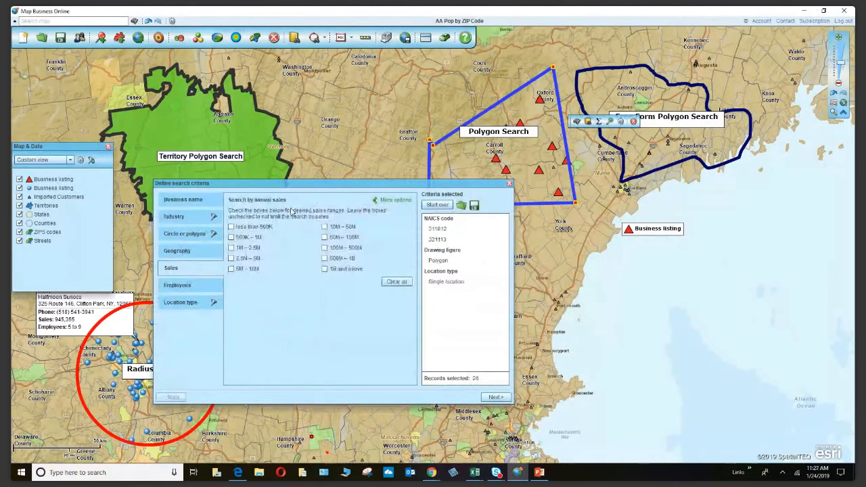
click(392, 200)
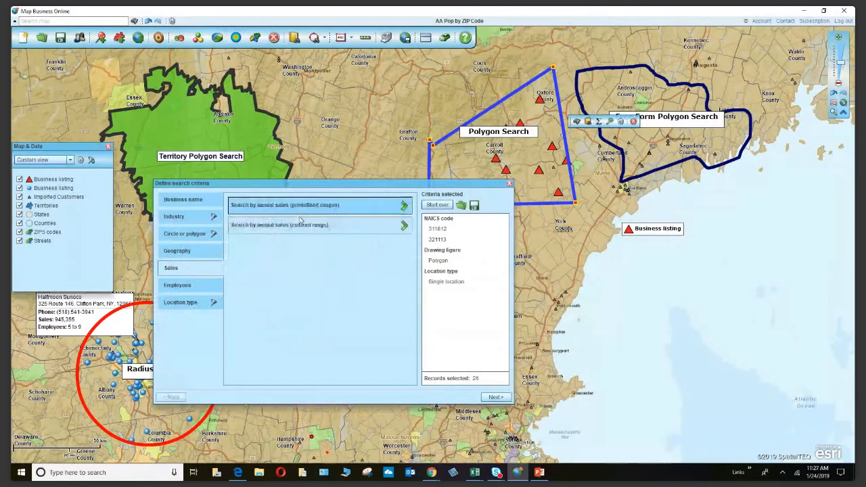
click(256, 231)
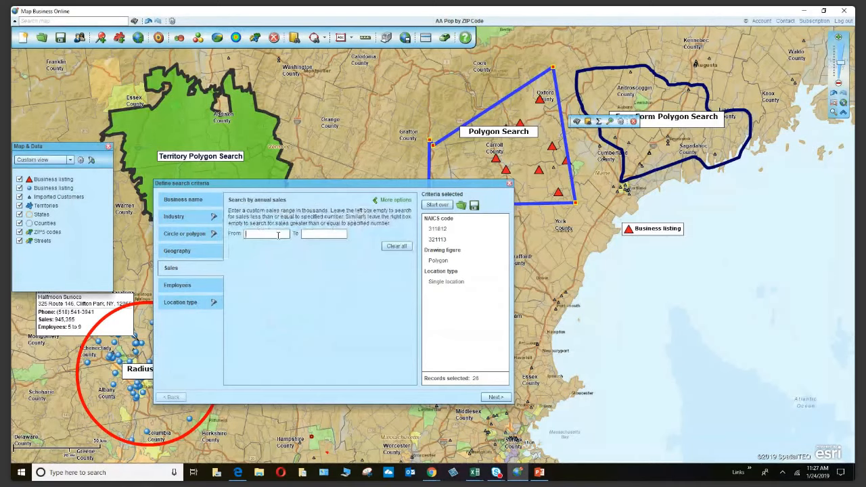
Enter a custom sales range From 10 To 25 (10K – 25K) and count, giving 0 records.
click(277, 235)
text(1000)
click(313, 233)
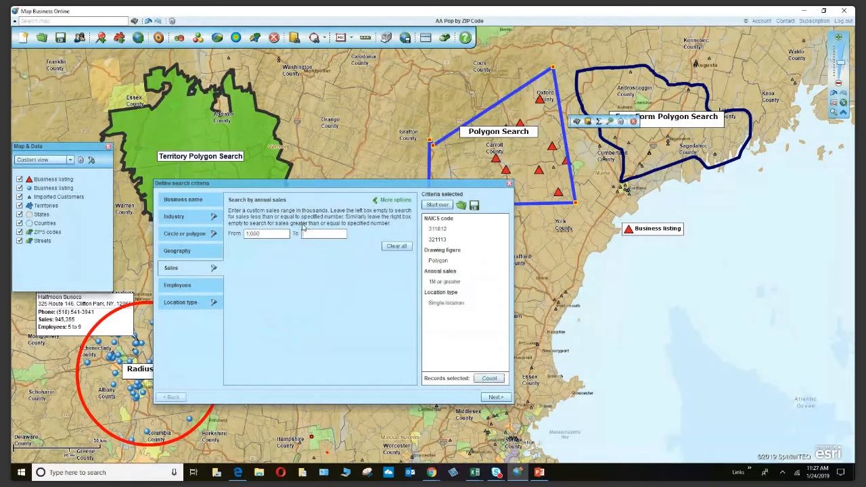
text(25000)
key(BackSpace)
key(BackSpace)
key(BackSpace)
click(266, 234)
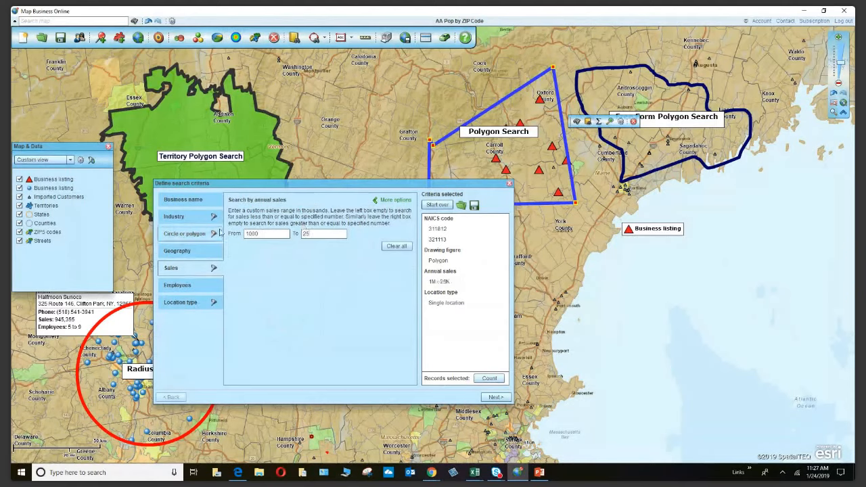
drag(281, 234, 238, 233)
text(10)
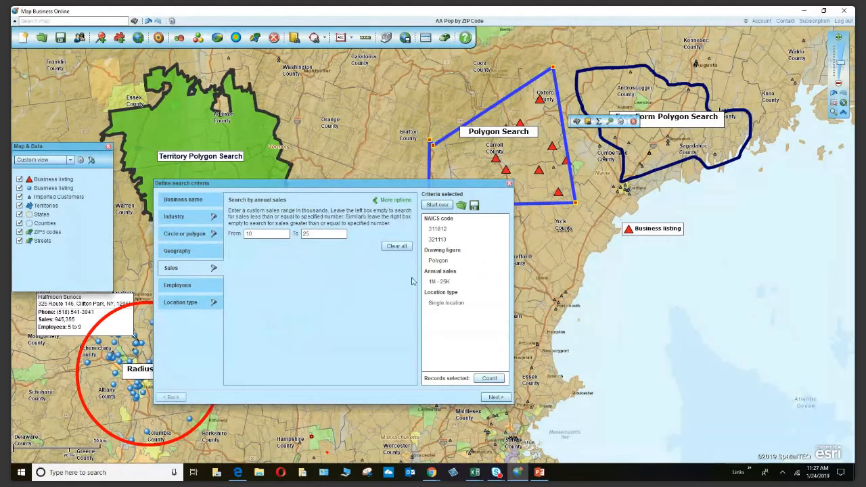
click(489, 379)
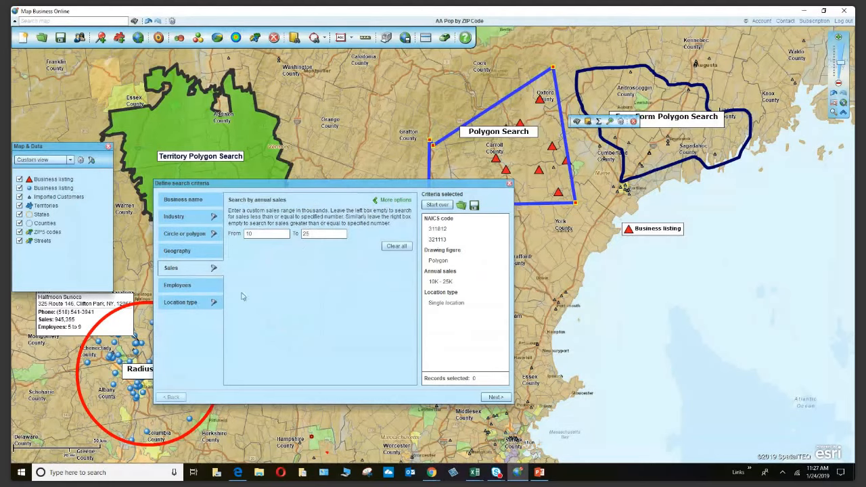
click(169, 287)
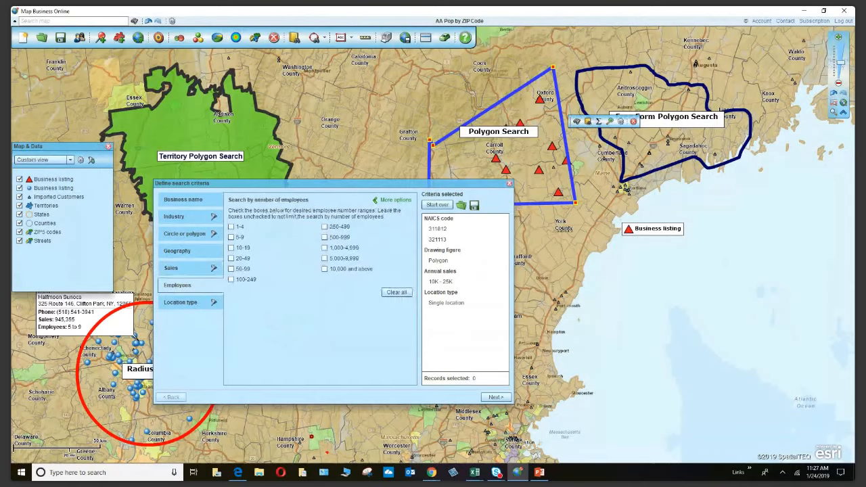
click(430, 472)
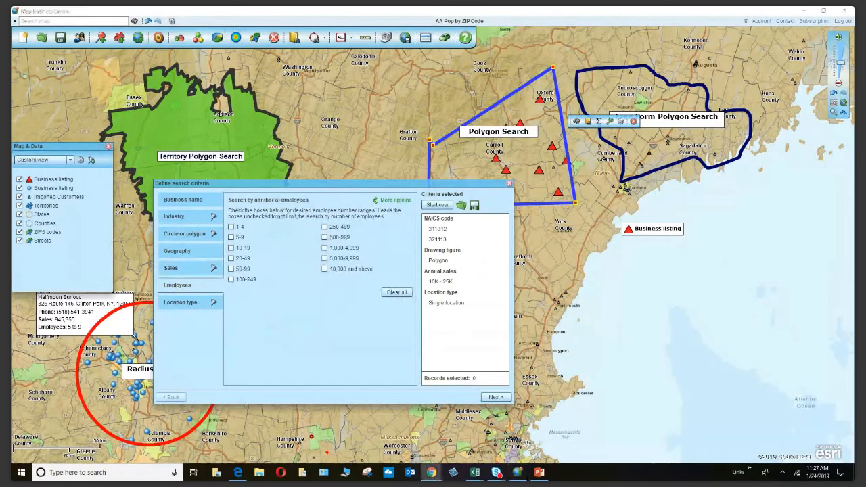